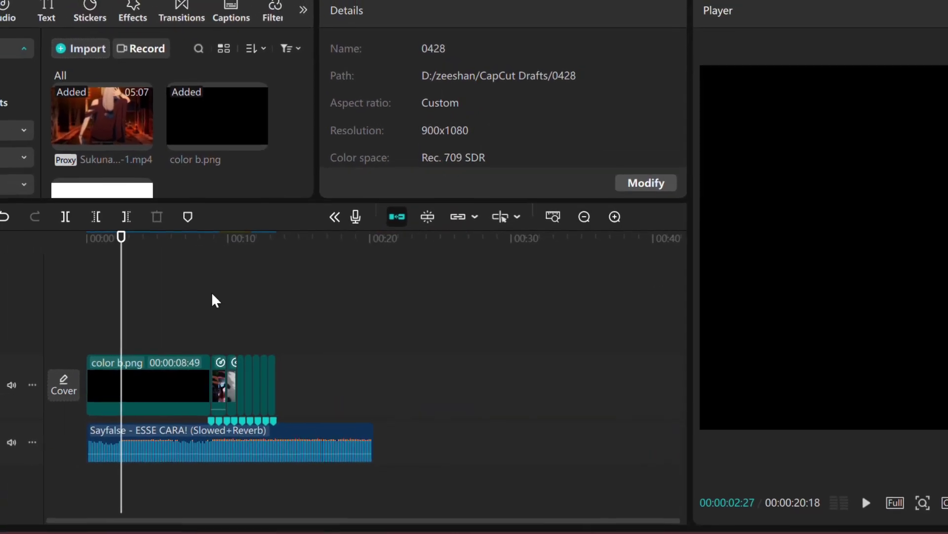
- Review the Sukuna clips and beat markers that follow the black section of the timeline
{"action": "left_click", "coordinate": [414, 400]}
{"action": "left_click", "coordinate": [228, 328]}
{"action": "left_click", "coordinate": [207, 313]}
{"action": "left_click", "coordinate": [615, 216]}
{"action": "left_click_drag", "start_coordinate": [350, 494], "coordinate": [320, 493]}
{"action": "key", "text": "space"}
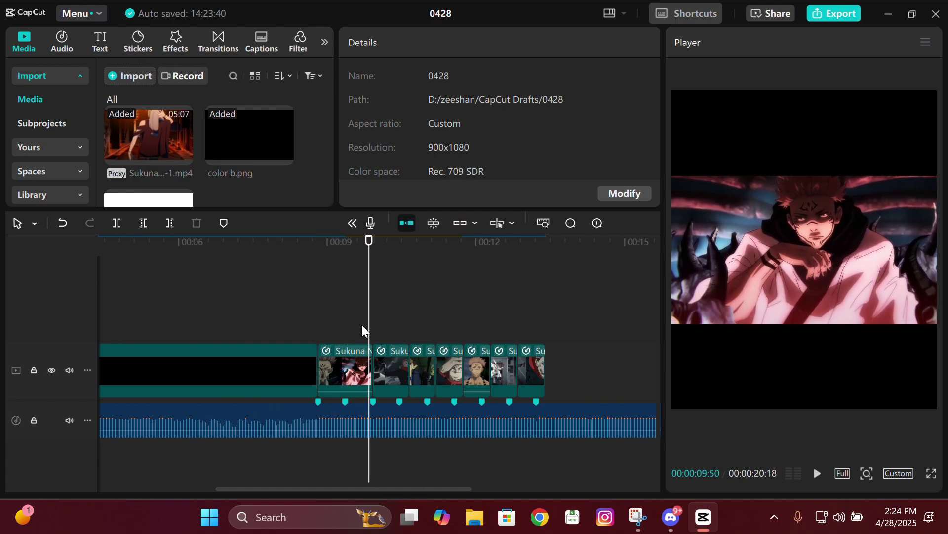
{"action": "left_click_drag", "start_coordinate": [408, 318], "coordinate": [466, 324]}
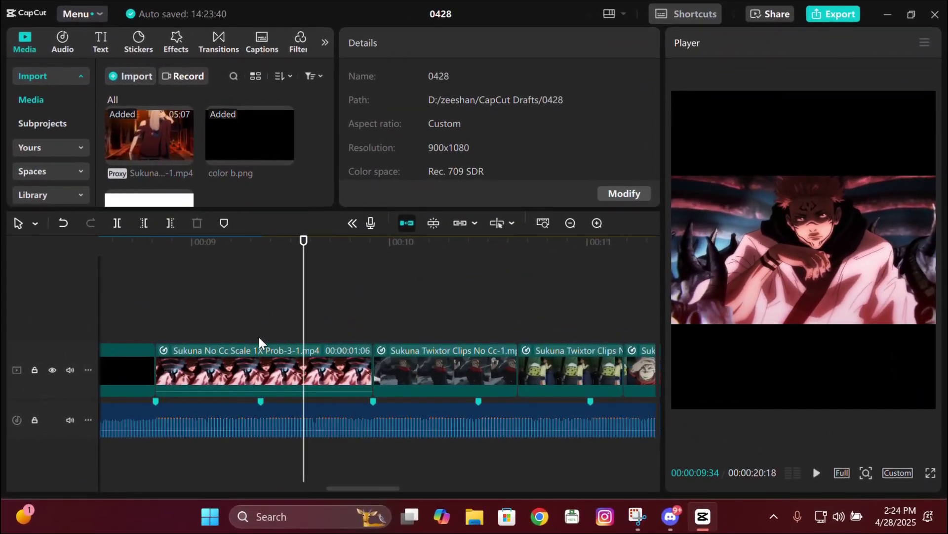
{"action": "key", "text": "Up"}
{"action": "key", "text": "Up"}
{"action": "key", "text": "Down"}
{"action": "key", "text": "Down"}
{"action": "key", "text": "Down"}
{"action": "key", "text": "Up"}
{"action": "key", "text": "Up"}
- Move the first Sukuna Twixtor clip onto a track above, overlapping the Sukuna No Cc clip from 9:11 to its end
{"action": "left_click", "coordinate": [617, 360]}
{"action": "left_click_drag", "start_coordinate": [617, 357], "coordinate": [474, 313]}
{"action": "key", "text": "Up"}
{"action": "left_click_drag", "start_coordinate": [478, 253], "coordinate": [471, 256]}
{"action": "key", "text": "Left"}
{"action": "key", "text": "Left"}
{"action": "key", "text": "Left"}
{"action": "key", "text": "Left"}
{"action": "key", "text": "Left"}
{"action": "key", "text": "Left"}
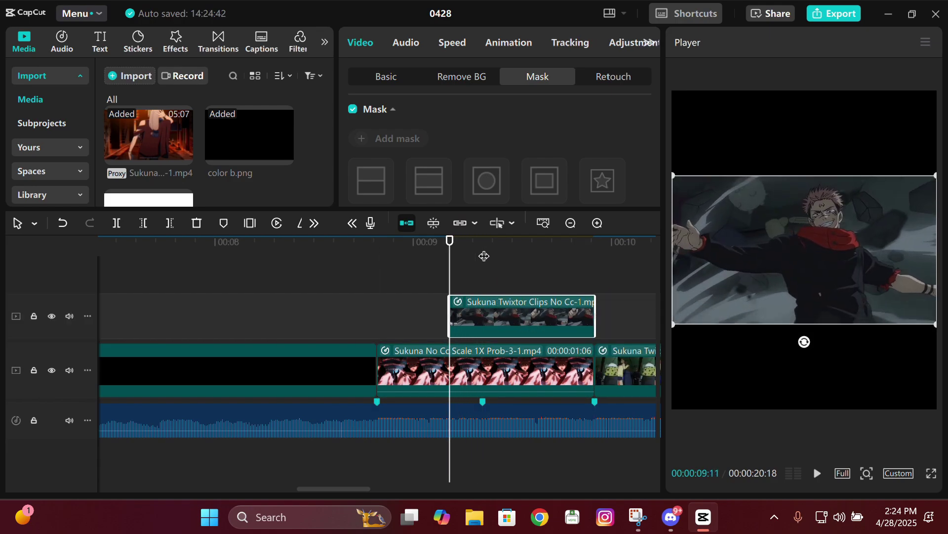
{"action": "left_click", "coordinate": [396, 305]}
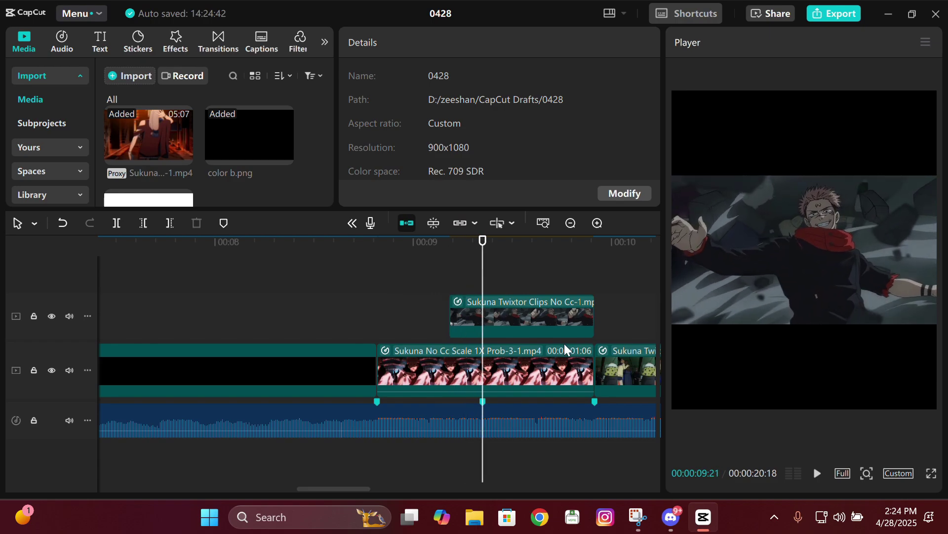
- Scale both overlapping clips together to 215% so they fill the frame
{"action": "left_click", "coordinate": [524, 332]}
{"action": "left_click", "coordinate": [511, 349]}
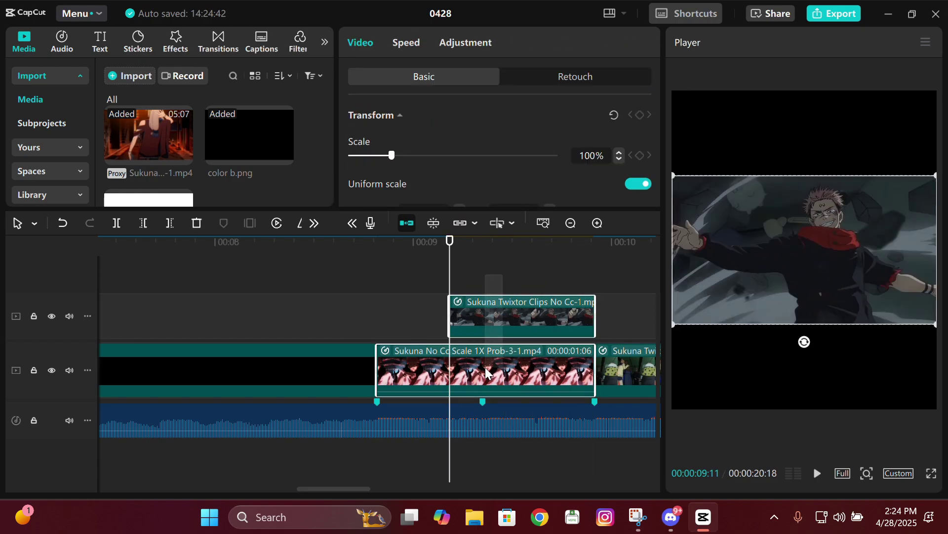
{"action": "left_click_drag", "start_coordinate": [394, 155], "coordinate": [438, 156]}
- Add scale keyframes to the Sukuna No Cc clip at its start and at 9:11, where the upper clip begins
{"action": "left_click_drag", "start_coordinate": [453, 314], "coordinate": [440, 341]}
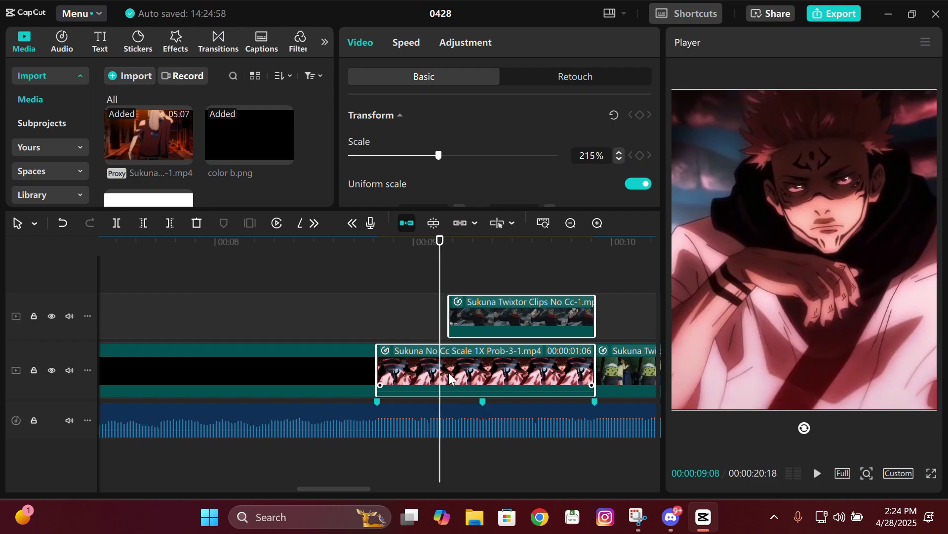
{"action": "left_click", "coordinate": [449, 376]}
{"action": "left_click", "coordinate": [386, 278]}
{"action": "left_click_drag", "start_coordinate": [440, 277], "coordinate": [413, 316]}
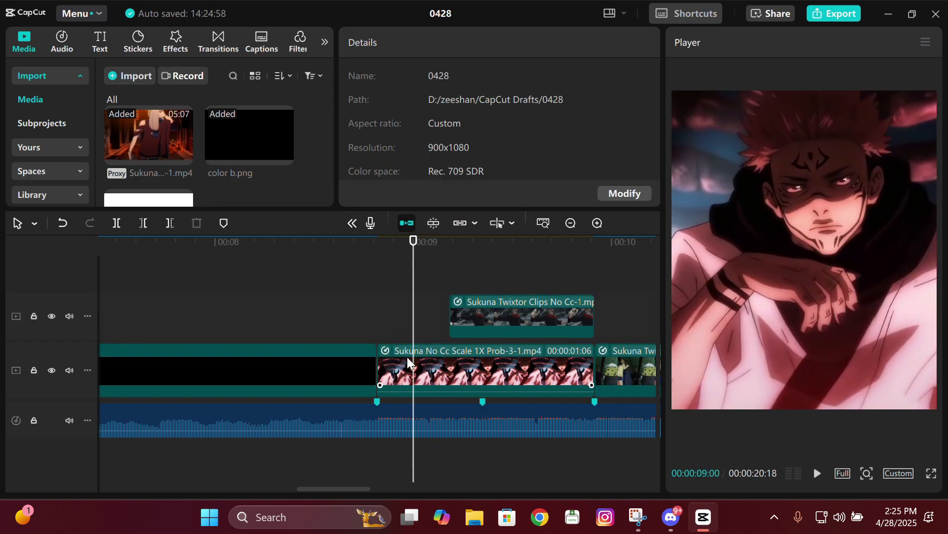
{"action": "left_click", "coordinate": [410, 369]}
{"action": "key", "text": "Up"}
{"action": "left_click", "coordinate": [640, 156]}
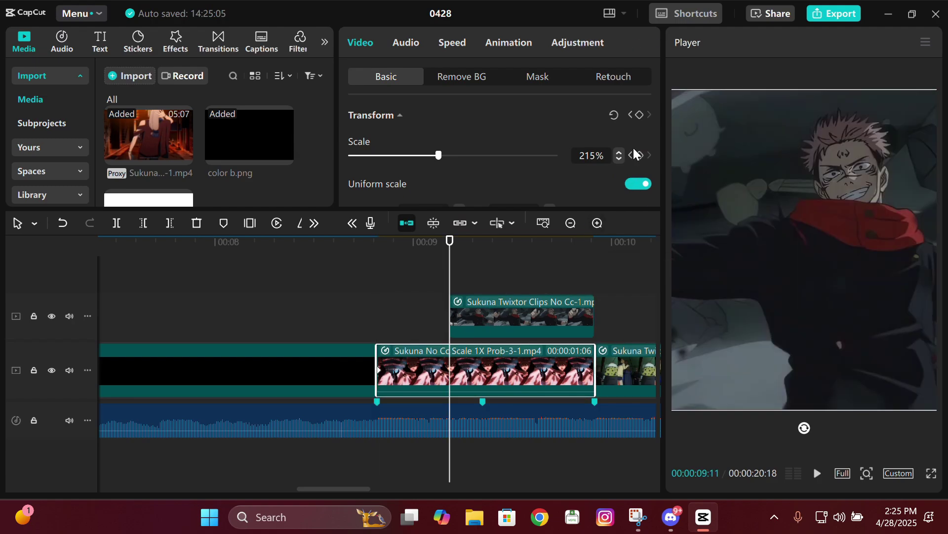
- Set the scale at the Sukuna No Cc clip's starting keyframe to 350%
{"action": "left_click_drag", "start_coordinate": [443, 156], "coordinate": [571, 154]}
{"action": "left_click_drag", "start_coordinate": [494, 156], "coordinate": [495, 153]}
{"action": "key", "text": "BackSpace"}
{"action": "type", "text": "0"}
- Add a position keyframe to the Sukuna No Cc clip at 9:11, where the upper clip begins
{"action": "left_click", "coordinate": [451, 259]}
{"action": "left_click", "coordinate": [454, 368]}
{"action": "scroll", "coordinate": [657, 112], "scroll_direction": "down", "scroll_amount": 3}
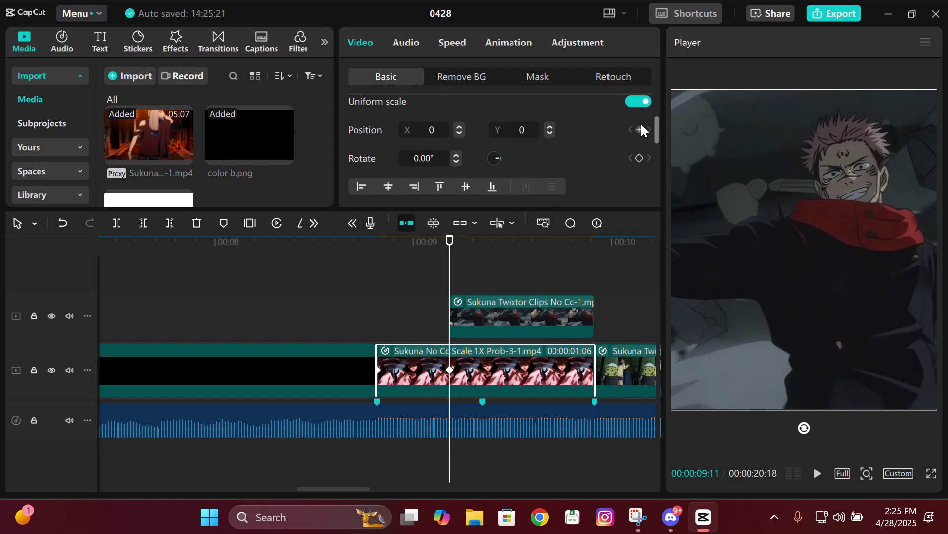
{"action": "key", "text": "Up"}
{"action": "key", "text": "Down"}
{"action": "key", "text": "Down"}
{"action": "key", "text": "Up"}
{"action": "key", "text": "Right"}
{"action": "key", "text": "Right"}
{"action": "key", "text": "Right"}
{"action": "key", "text": "Right"}
{"action": "key", "text": "Right"}
{"action": "key", "text": "Right"}
{"action": "key", "text": "Right"}
{"action": "key", "text": "Right"}
{"action": "key", "text": "Right"}
{"action": "key", "text": "Right"}
{"action": "key", "text": "Right"}
{"action": "key", "text": "Right"}
{"action": "key", "text": "Right"}
{"action": "key", "text": "Right"}
{"action": "key", "text": "Right"}
{"action": "key", "text": "Right"}
{"action": "key", "text": "Right"}
{"action": "key", "text": "Right"}
{"action": "key", "text": "Right"}
{"action": "key", "text": "Right"}
{"action": "left_click", "coordinate": [450, 370]}
{"action": "left_click_drag", "start_coordinate": [658, 127], "coordinate": [659, 113]}
- Add scale and position keyframes at the start of the upper Sukuna Twixtor clip
{"action": "key", "text": "Up"}
{"action": "key", "text": "Right"}
{"action": "key", "text": "Right"}
{"action": "key", "text": "Right"}
{"action": "key", "text": "Right"}
{"action": "key", "text": "Right"}
{"action": "key", "text": "Right"}
{"action": "key", "text": "Right"}
{"action": "key", "text": "Right"}
{"action": "key", "text": "Right"}
{"action": "key", "text": "Right"}
{"action": "key", "text": "Right"}
{"action": "key", "text": "Right"}
{"action": "key", "text": "Right"}
{"action": "key", "text": "Right"}
{"action": "key", "text": "Right"}
{"action": "key", "text": "Right"}
{"action": "key", "text": "Right"}
{"action": "key", "text": "Right"}
{"action": "key", "text": "Right"}
{"action": "key", "text": "Right"}
{"action": "key", "text": "Right"}
{"action": "left_click", "coordinate": [515, 318]}
{"action": "left_click", "coordinate": [639, 133]}
{"action": "left_click", "coordinate": [640, 189]}
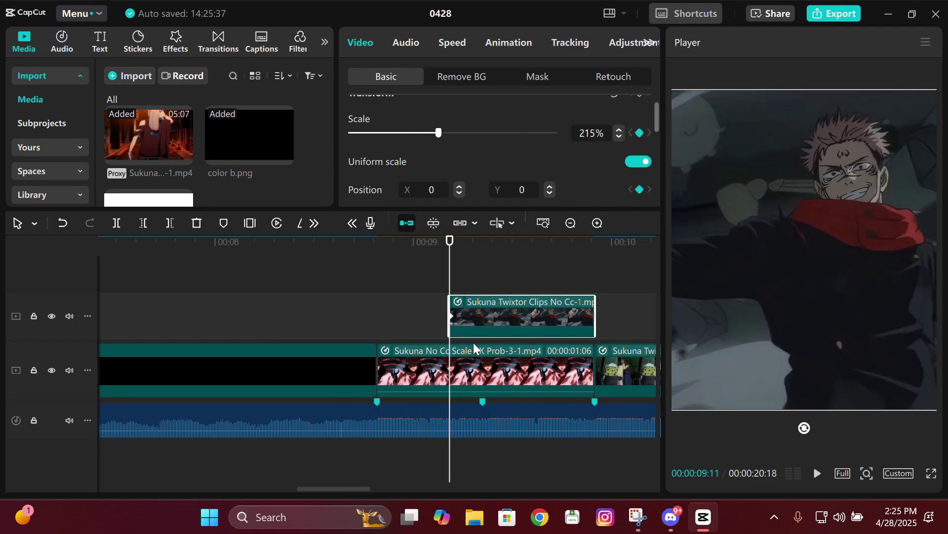
- Apply a feathered Split mask to the upper clip, rotated to vertical and shifted toward the right side of the frame
{"action": "left_click", "coordinate": [537, 76]}
{"action": "left_click", "coordinate": [397, 124]}
{"action": "left_click", "coordinate": [371, 159]}
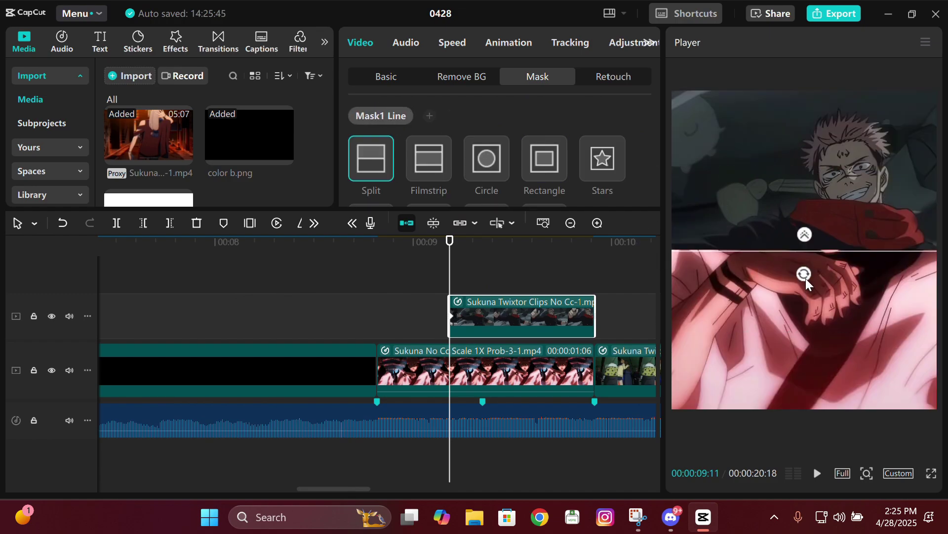
{"action": "left_click_drag", "start_coordinate": [804, 277], "coordinate": [732, 256]}
{"action": "left_click_drag", "start_coordinate": [797, 278], "coordinate": [701, 240]}
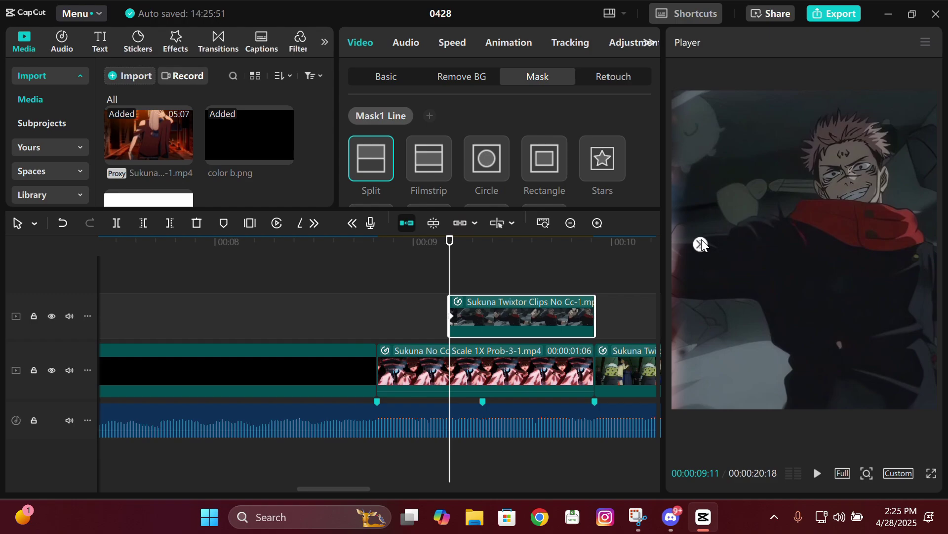
{"action": "left_click", "coordinate": [711, 241]}
{"action": "left_click_drag", "start_coordinate": [709, 233], "coordinate": [874, 259]}
- Select both overlapping clips at 9:52 and shift them together to the left in the frame
{"action": "left_click", "coordinate": [363, 299]}
{"action": "left_click_drag", "start_coordinate": [363, 299], "coordinate": [583, 326]}
{"action": "left_click", "coordinate": [503, 373]}
{"action": "left_click", "coordinate": [504, 373]}
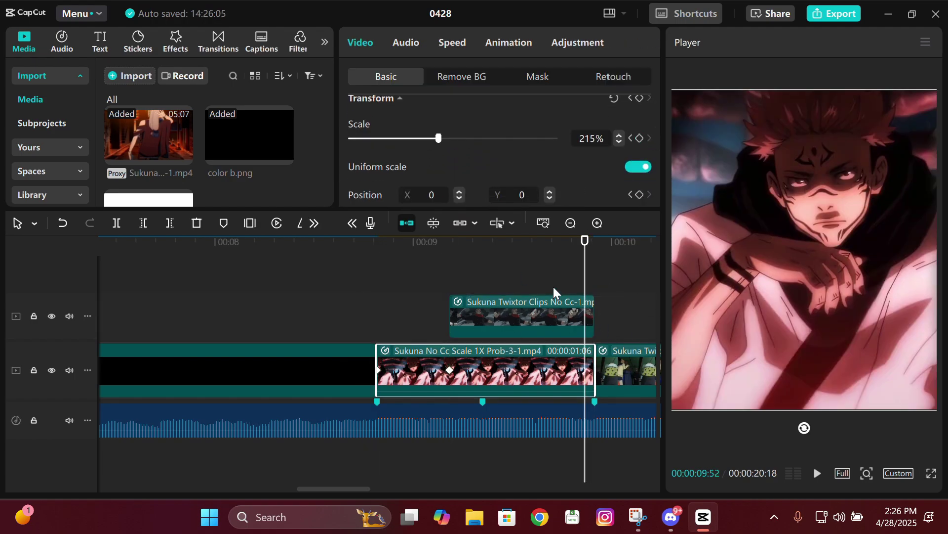
{"action": "left_click_drag", "start_coordinate": [554, 286], "coordinate": [595, 376]}
{"action": "left_click_drag", "start_coordinate": [544, 272], "coordinate": [564, 365]}
{"action": "left_click_drag", "start_coordinate": [857, 256], "coordinate": [581, 239]}
- Enlarge both clips to about 334% at 9:52 and center the upper clip's character in the frame
{"action": "scroll", "coordinate": [815, 248], "scroll_direction": "down", "scroll_amount": 5}
{"action": "left_click_drag", "start_coordinate": [815, 249], "coordinate": [764, 272]}
{"action": "left_click_drag", "start_coordinate": [870, 188], "coordinate": [934, 160]}
{"action": "left_click_drag", "start_coordinate": [870, 202], "coordinate": [824, 197]}
{"action": "left_click_drag", "start_coordinate": [870, 164], "coordinate": [919, 146]}
{"action": "left_click_drag", "start_coordinate": [801, 236], "coordinate": [792, 266]}
{"action": "left_click_drag", "start_coordinate": [891, 177], "coordinate": [923, 163]}
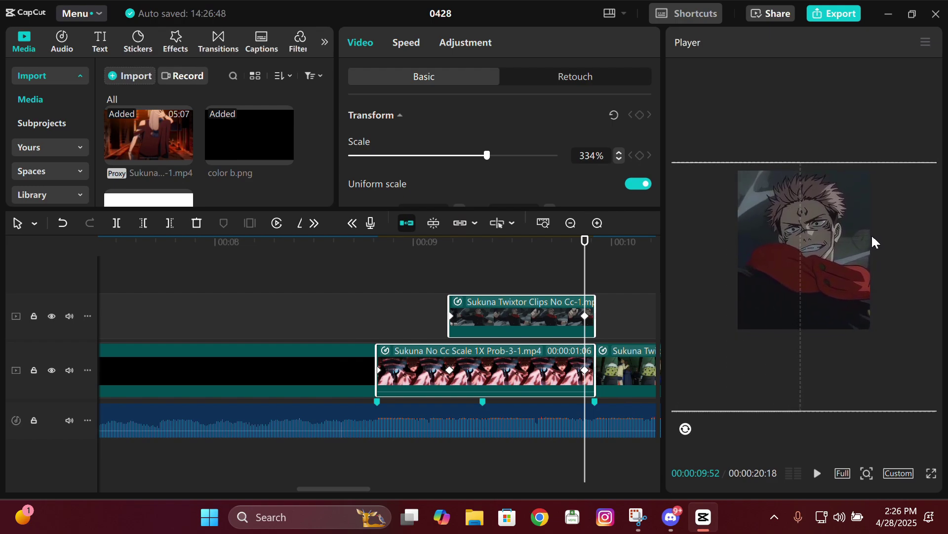
- Select the Sukuna No Cc clip at its start and open its keyframe graph with the scale curve
{"action": "left_click", "coordinate": [464, 299]}
{"action": "left_click", "coordinate": [585, 353]}
{"action": "left_click", "coordinate": [458, 281]}
{"action": "mouse_move", "coordinate": [458, 280]}
{"action": "left_mouse_down"}
{"action": "mouse_move", "coordinate": [400, 280]}
{"action": "mouse_move", "coordinate": [582, 280]}
{"action": "mouse_move", "coordinate": [455, 283]}
{"action": "left_mouse_up"}
{"action": "left_click", "coordinate": [382, 353]}
{"action": "left_click", "coordinate": [379, 352]}
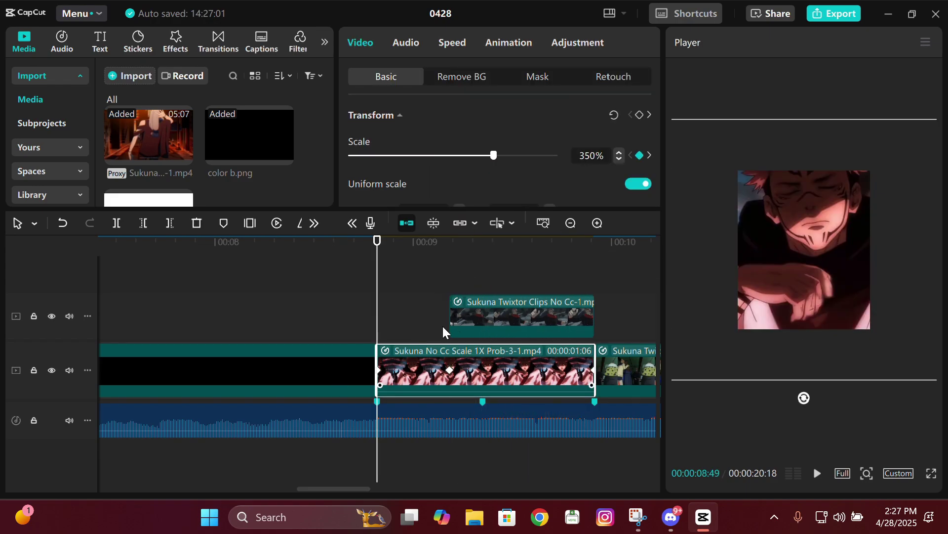
{"action": "key", "text": "alt+k"}
{"action": "scroll", "coordinate": [653, 331], "scroll_direction": "up", "scroll_amount": 2}
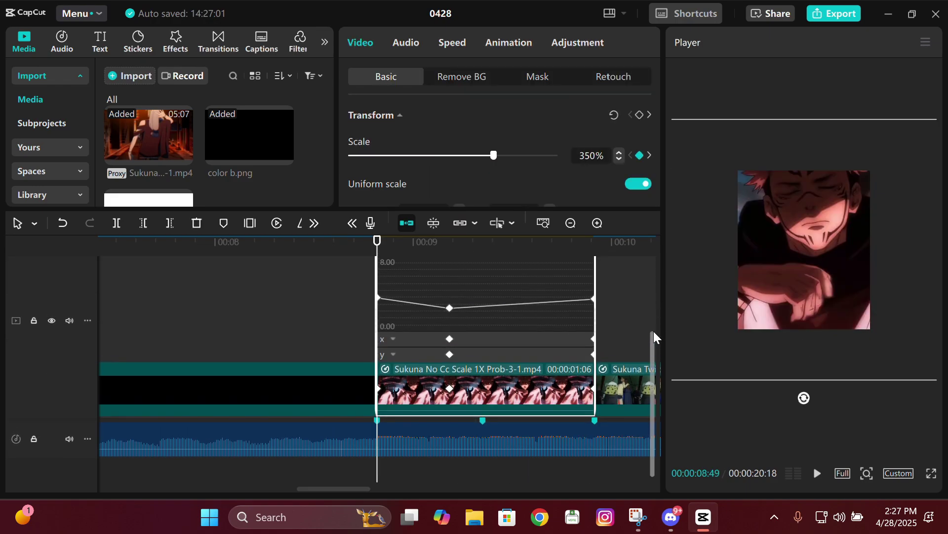
- Apply Free curve to the starting scale keyframe and pull its handle back toward the keyframe
{"action": "left_click", "coordinate": [597, 223]}
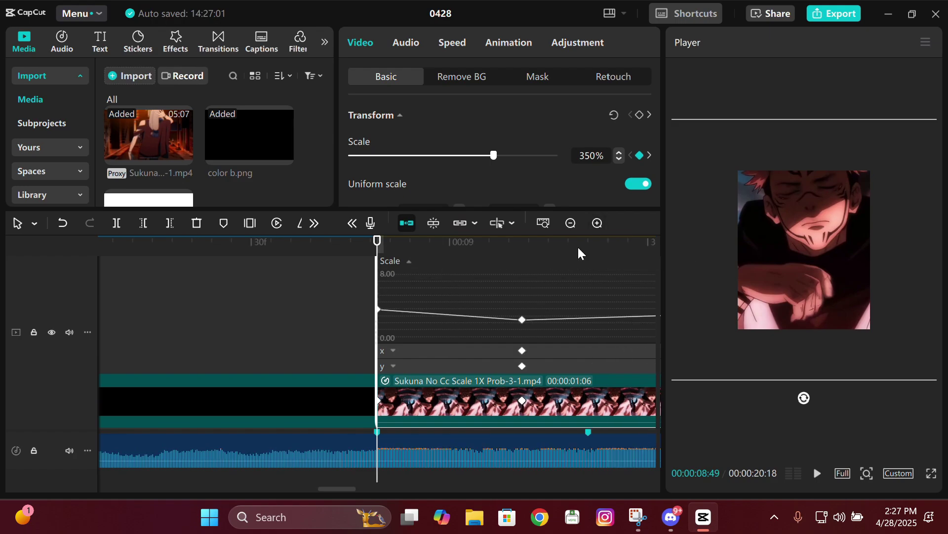
{"action": "left_click", "coordinate": [570, 223]}
{"action": "left_click", "coordinate": [546, 263]}
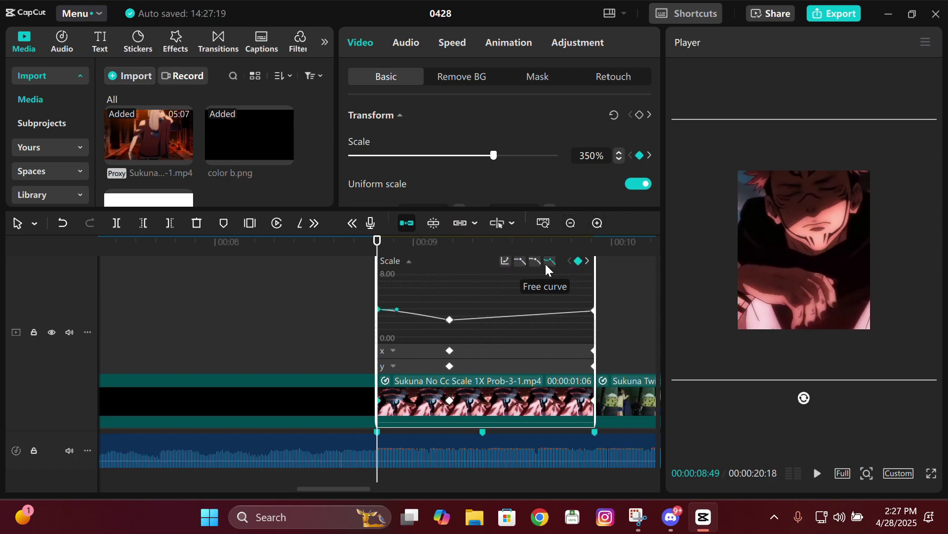
{"action": "key", "text": "Right"}
{"action": "left_click", "coordinate": [597, 223]}
{"action": "left_click_drag", "start_coordinate": [413, 310], "coordinate": [378, 313]}
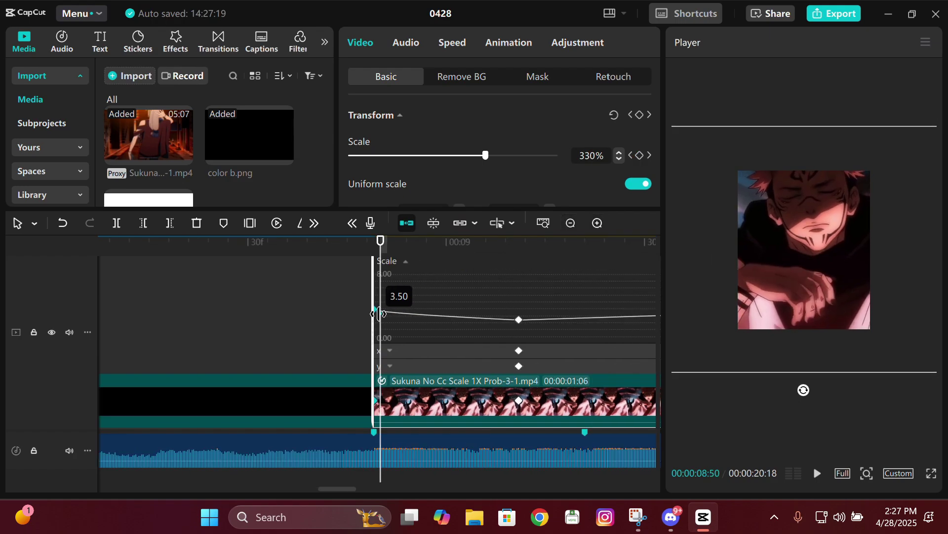
- Turn the middle scale keyframe into a smooth curve and stretch its left handle toward the clip's start
{"action": "left_click", "coordinate": [518, 319]}
{"action": "left_click", "coordinate": [570, 223]}
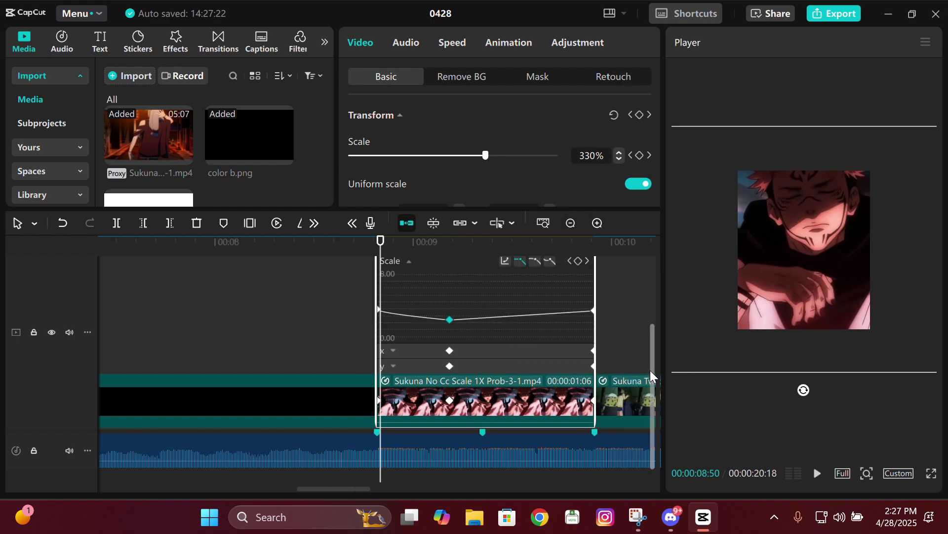
{"action": "key", "text": "Right"}
{"action": "key", "text": "Right"}
{"action": "key", "text": "Right"}
{"action": "key", "text": "Right"}
{"action": "key", "text": "Right"}
{"action": "key", "text": "Right"}
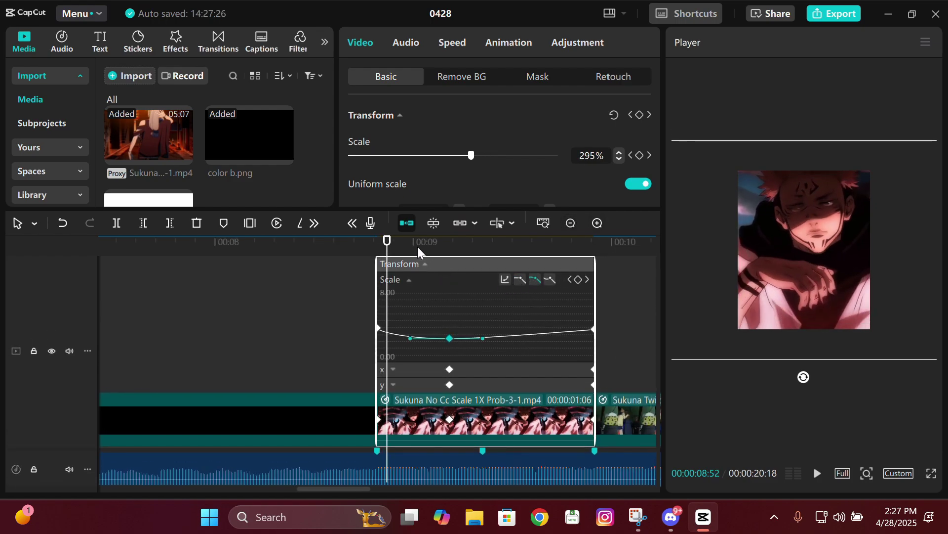
{"action": "left_click_drag", "start_coordinate": [411, 338], "coordinate": [400, 337]}
- Extend the right handle of the middle scale keyframe to about 9:26 on the timeline
{"action": "left_click", "coordinate": [482, 241]}
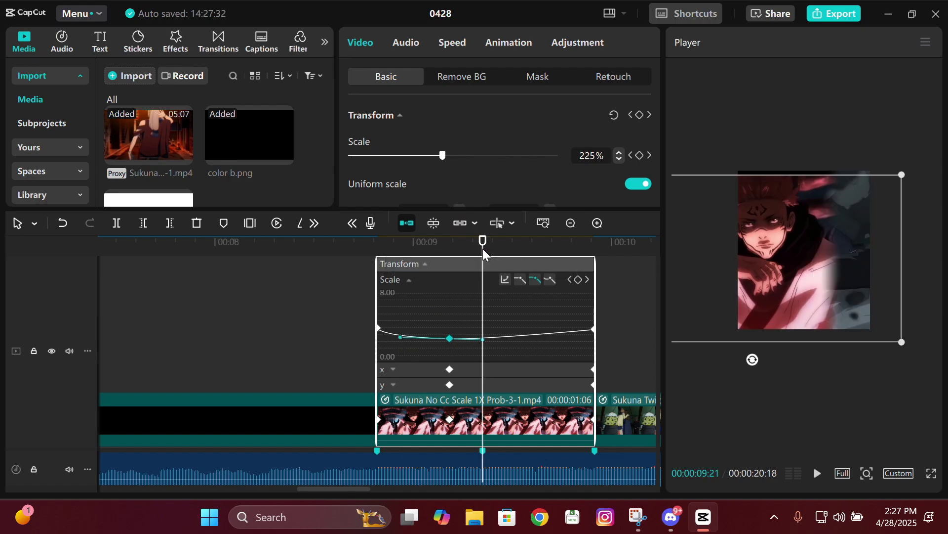
{"action": "left_click", "coordinate": [598, 223]}
{"action": "left_click_drag", "start_coordinate": [321, 488], "coordinate": [346, 488]}
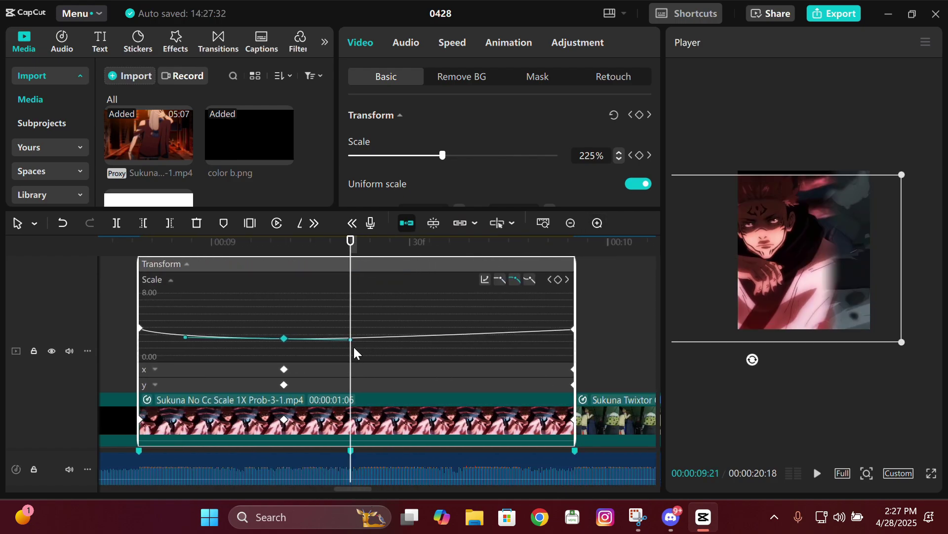
{"action": "key", "text": "Right"}
{"action": "key", "text": "Right"}
{"action": "key", "text": "Right"}
{"action": "key", "text": "Right"}
{"action": "key", "text": "Right"}
{"action": "left_click_drag", "start_coordinate": [351, 340], "coordinate": [386, 340]}
- Curve the end scale keyframe, pulling its handle back to the beat marker at 9:21 and slightly down
{"action": "left_click_drag", "start_coordinate": [444, 352], "coordinate": [515, 343]}
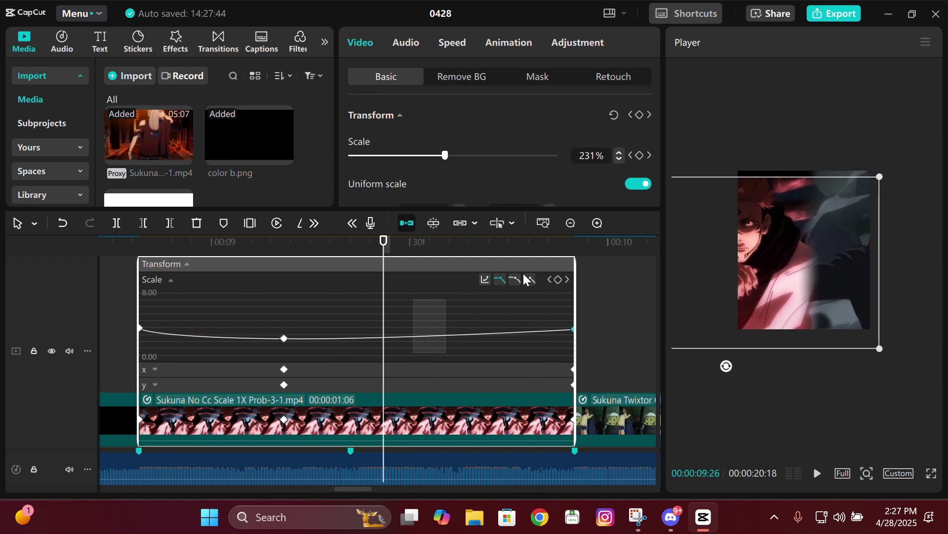
{"action": "left_click", "coordinate": [516, 280]}
{"action": "left_click", "coordinate": [348, 241]}
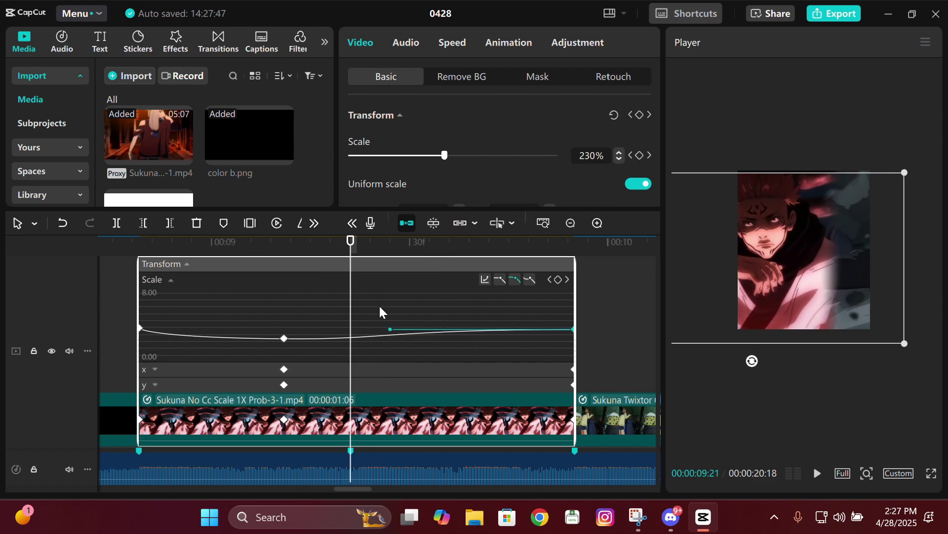
{"action": "left_click_drag", "start_coordinate": [388, 331], "coordinate": [348, 330]}
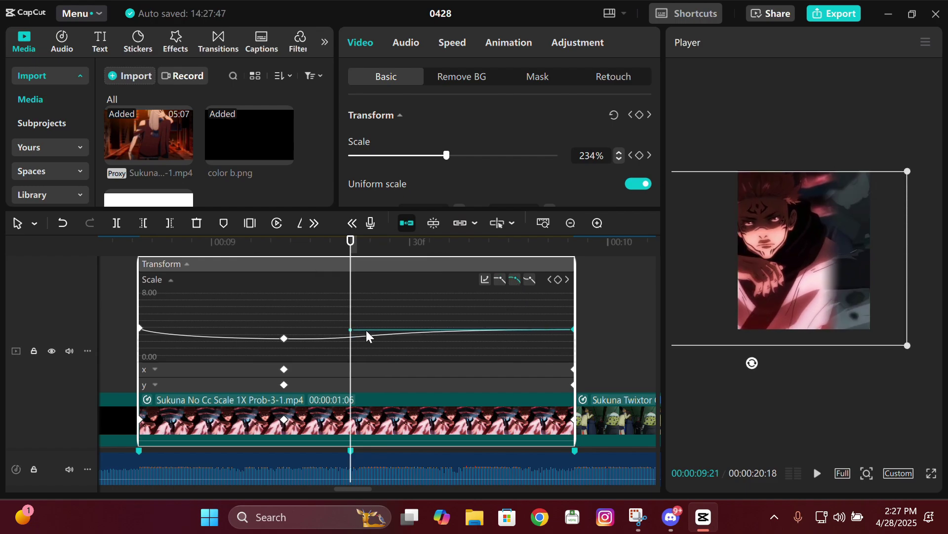
{"action": "left_click", "coordinate": [570, 223]}
{"action": "left_click", "coordinate": [571, 223]}
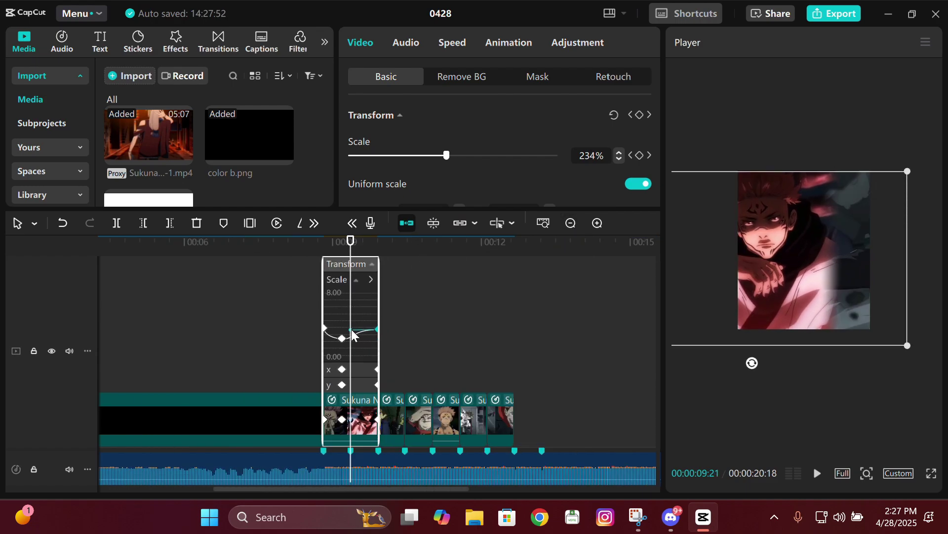
{"action": "left_click", "coordinate": [590, 225]}
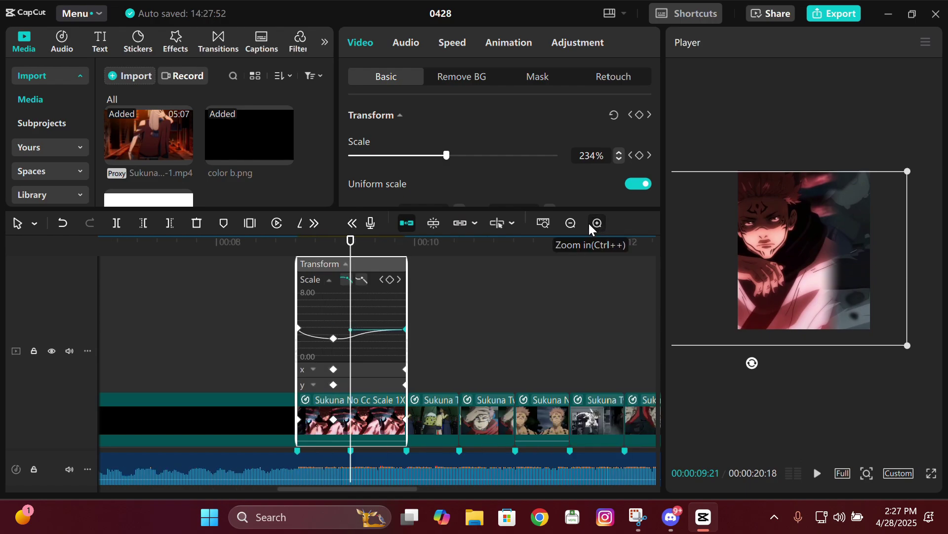
{"action": "left_click_drag", "start_coordinate": [351, 330], "coordinate": [351, 331]}
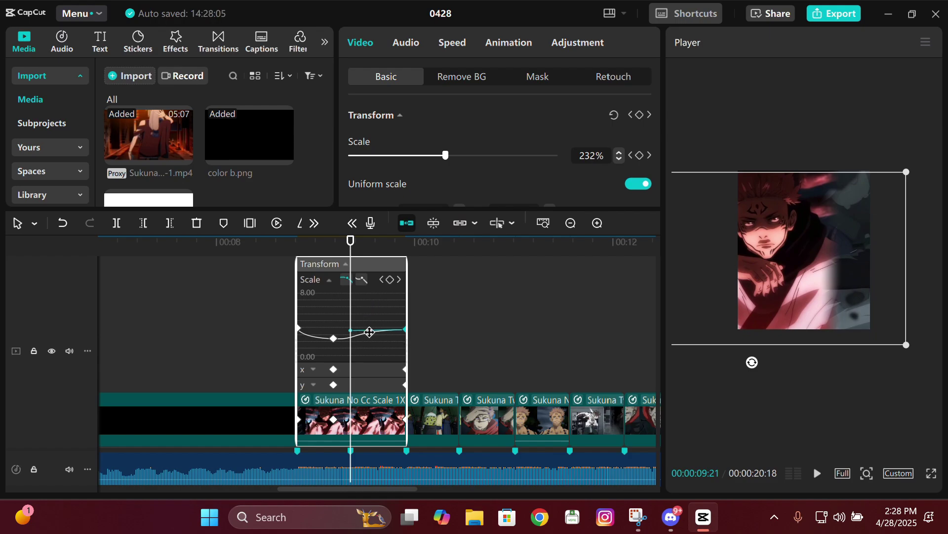
- Curve the end keyframe of the clip's X position graph and pull its handle back to 9:21
{"action": "left_click", "coordinate": [384, 364]}
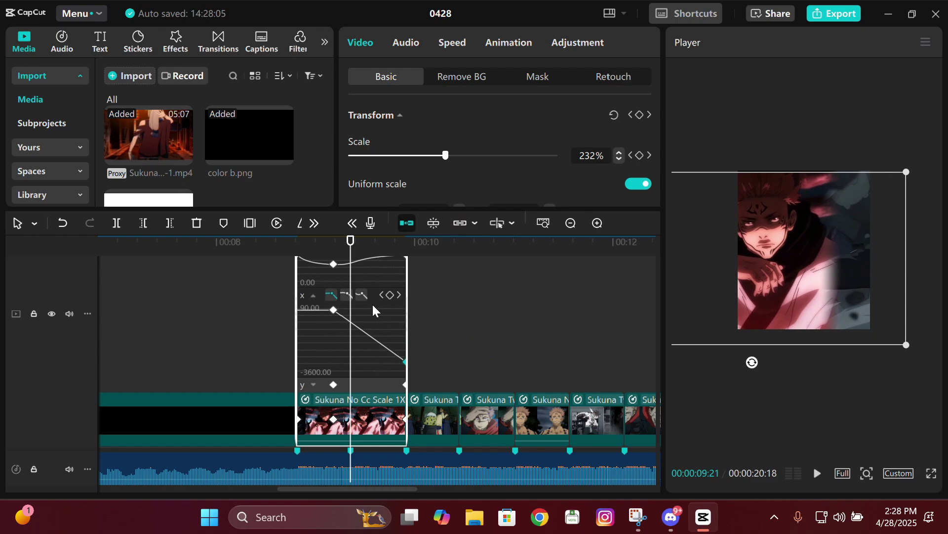
{"action": "left_click", "coordinate": [347, 295]}
{"action": "left_click_drag", "start_coordinate": [373, 361], "coordinate": [351, 360]}
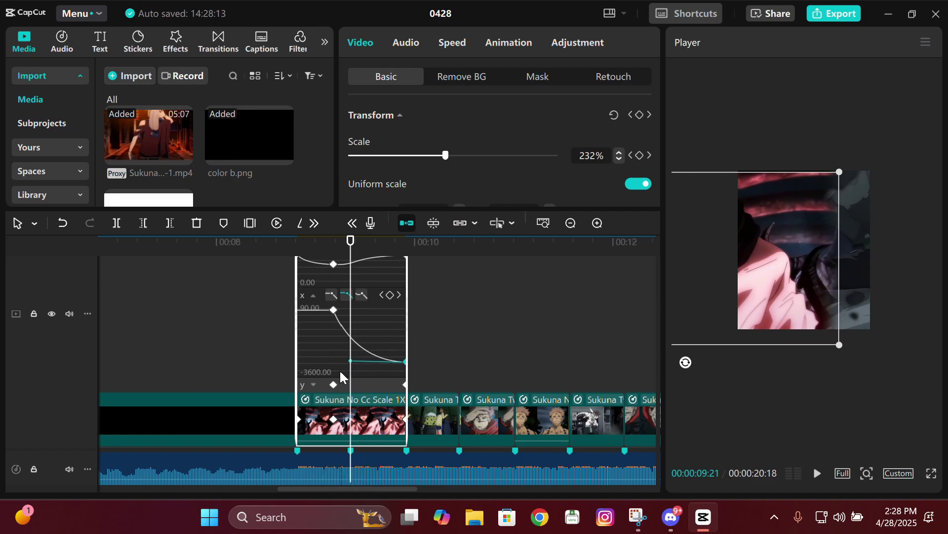
- Curve the end keyframe of the lower clip's Y position graph and pull its handle back to the beat marker at 9:21
{"action": "left_click", "coordinate": [386, 387]}
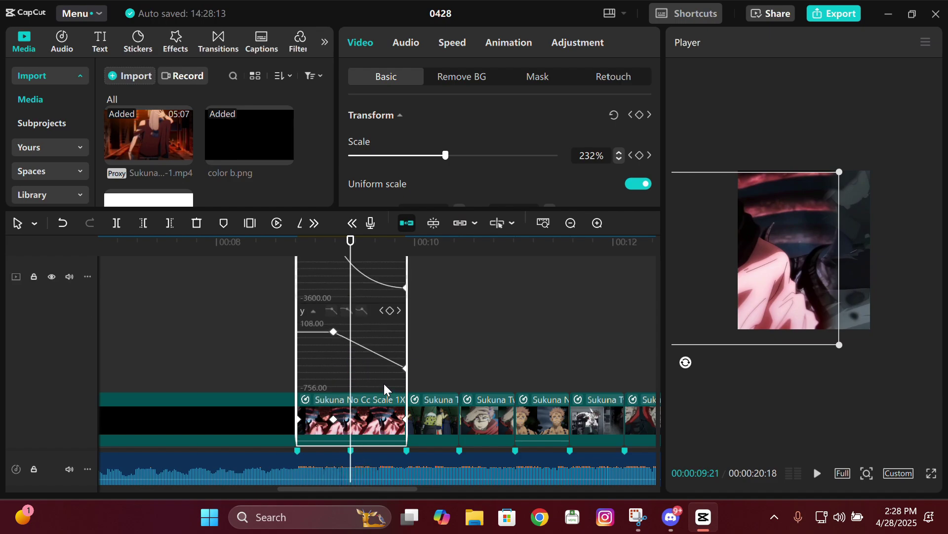
{"action": "left_click", "coordinate": [346, 308]}
{"action": "left_click_drag", "start_coordinate": [360, 369], "coordinate": [350, 367]}
{"action": "left_click", "coordinate": [334, 331]}
{"action": "left_click", "coordinate": [314, 310]}
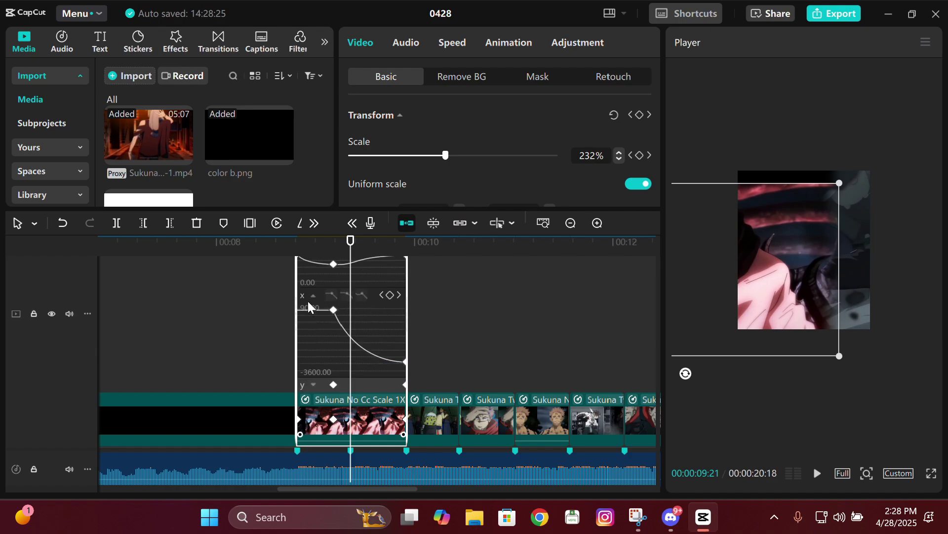
- Align the right handle of the lower clip's middle scale keyframe with 9:26
{"action": "left_click", "coordinate": [307, 303]}
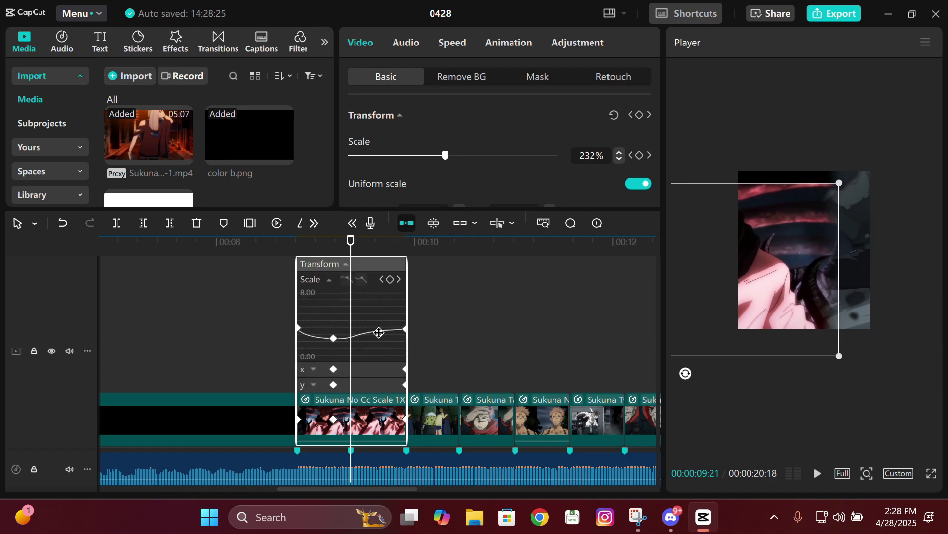
{"action": "left_click", "coordinate": [360, 241]}
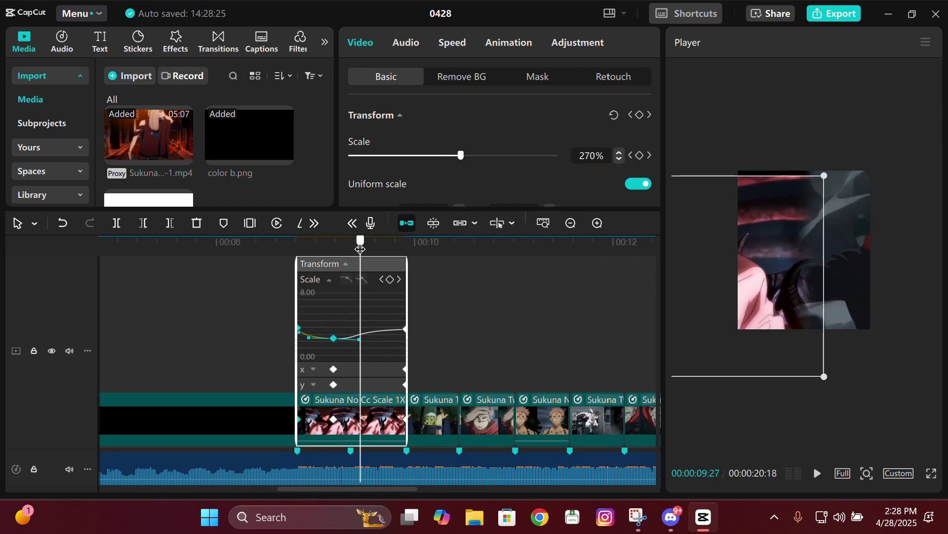
{"action": "left_click_drag", "start_coordinate": [360, 340], "coordinate": [359, 339]}
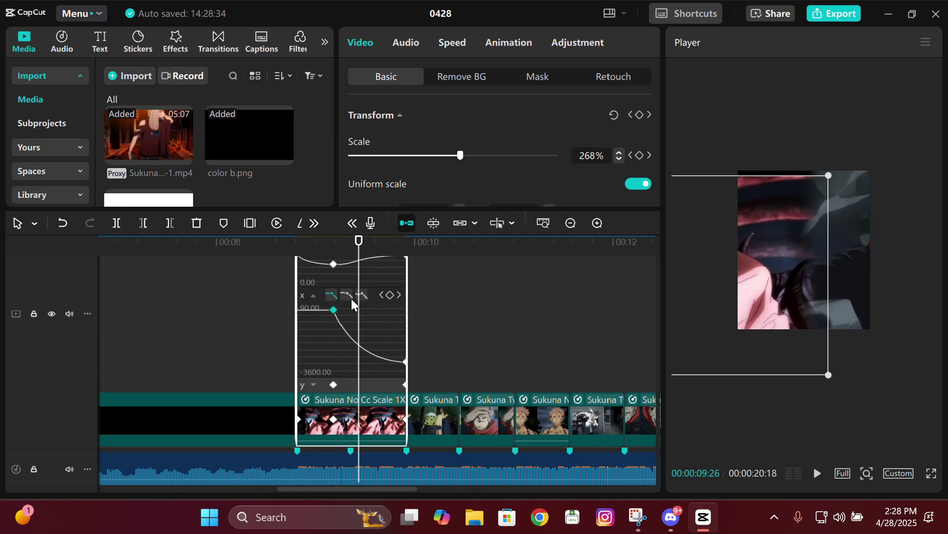
- Curve the middle keyframe of the lower clip's X position graph and extend its right handle to 9:26
{"action": "left_click", "coordinate": [350, 297]}
{"action": "left_click_drag", "start_coordinate": [355, 311], "coordinate": [357, 331]}
- Turn the middle keyframe of the lower clip's Y position graph into a smooth curve
{"action": "left_click", "coordinate": [599, 226]}
{"action": "left_click", "coordinate": [252, 385]}
{"action": "left_click", "coordinate": [253, 310]}
{"action": "left_click", "coordinate": [252, 384]}
{"action": "left_click", "coordinate": [309, 332]}
{"action": "left_click", "coordinate": [393, 311]}
- Hide the lower clip's keyframe graph and render the whole timeline
{"action": "key", "text": "Up"}
{"action": "key", "text": "alt+k"}
{"action": "right_click", "coordinate": [392, 263]}
{"action": "mouse_move", "coordinate": [456, 330]}
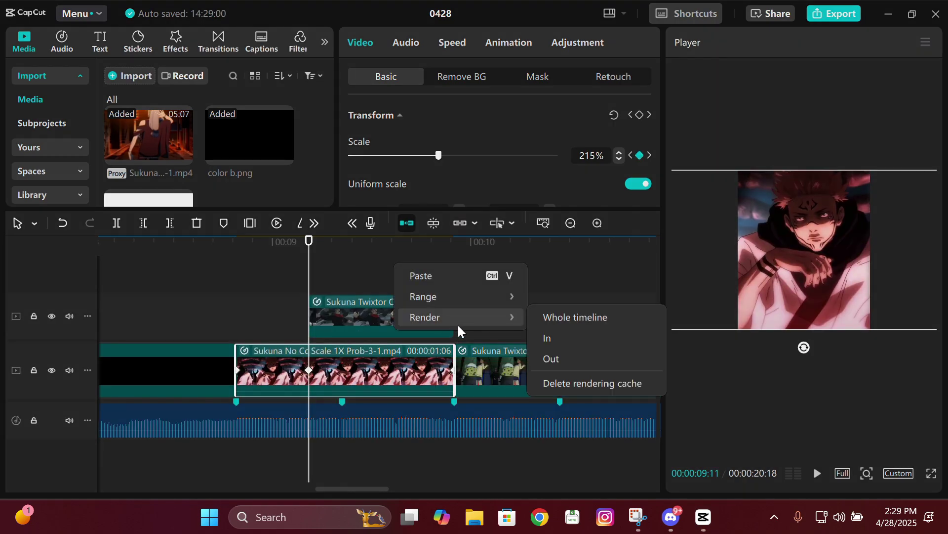
{"action": "left_click", "coordinate": [569, 320]}
- Play back the transition from the start of the lower Sukuna clip
{"action": "left_click", "coordinate": [569, 223]}
{"action": "key", "text": "Up"}
{"action": "key", "text": "space"}
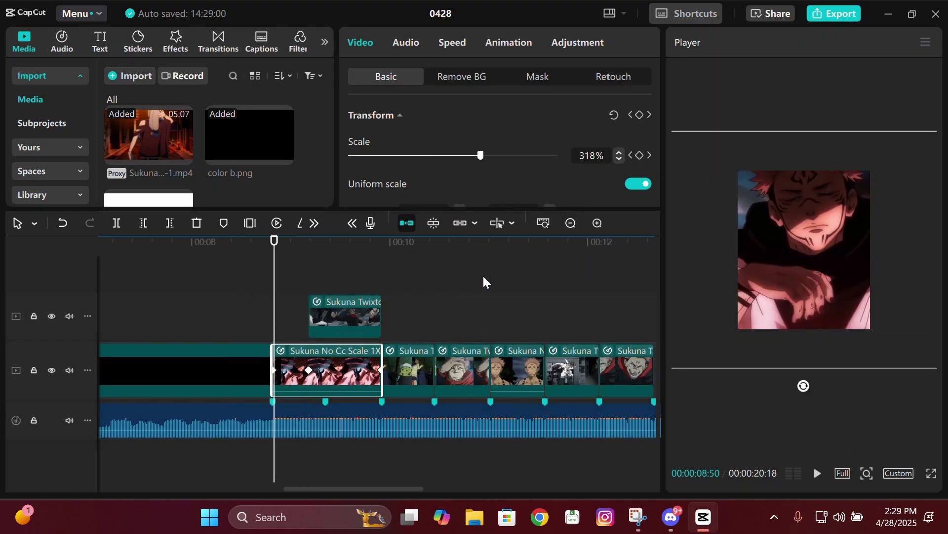
{"action": "key", "text": "Up"}
- Open the keyframe graph of the upper Twixtor clip with its scale curve and play from its first frame
{"action": "left_click", "coordinate": [342, 316]}
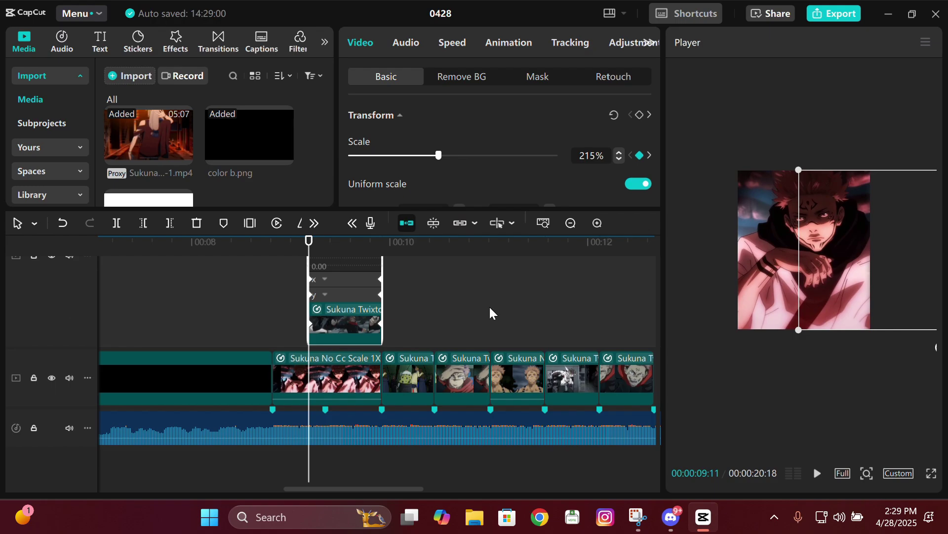
{"action": "scroll", "coordinate": [653, 355], "scroll_direction": "up", "scroll_amount": 2}
{"action": "scroll", "coordinate": [654, 315], "scroll_direction": "up", "scroll_amount": 1}
{"action": "key", "text": "space"}
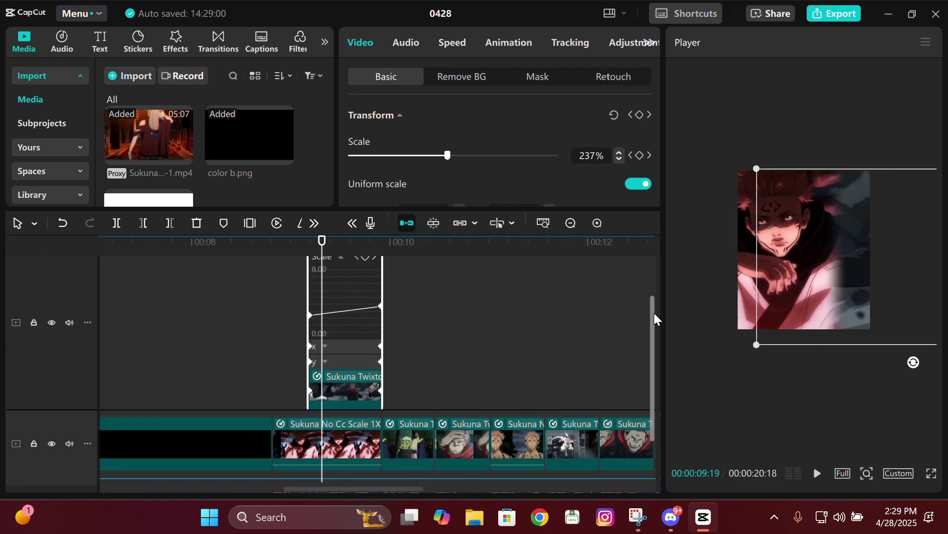
{"action": "key", "text": "space"}
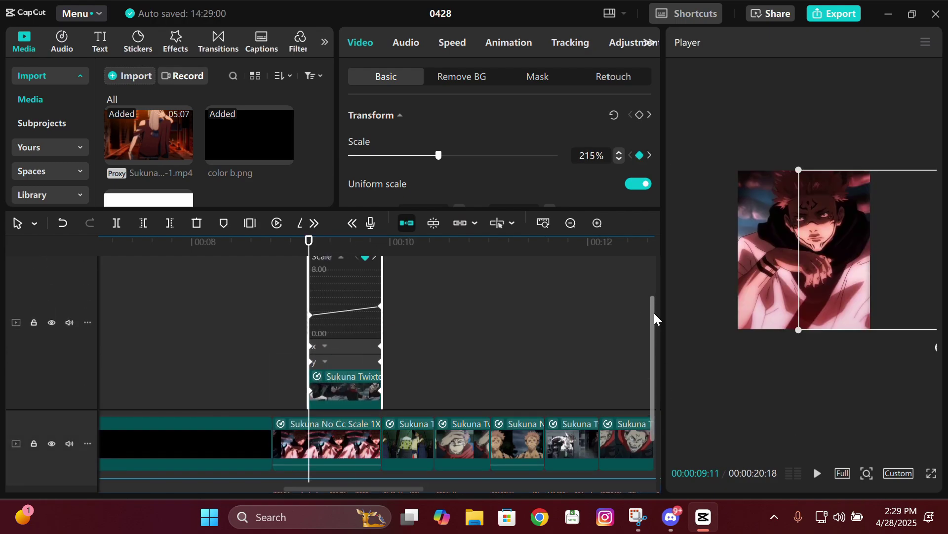
- Curve the upper clip's end scale keyframe and pull its handle back to the beat marker at 9:21
{"action": "left_click", "coordinate": [597, 223]}
{"action": "left_click", "coordinate": [392, 257]}
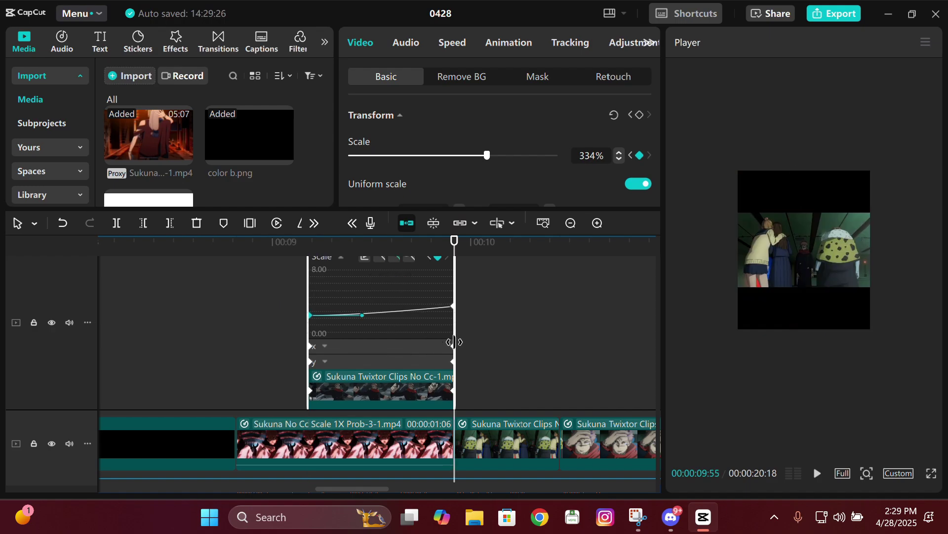
{"action": "key", "text": "ctrl+z"}
{"action": "key", "text": "ctrl+shift+z"}
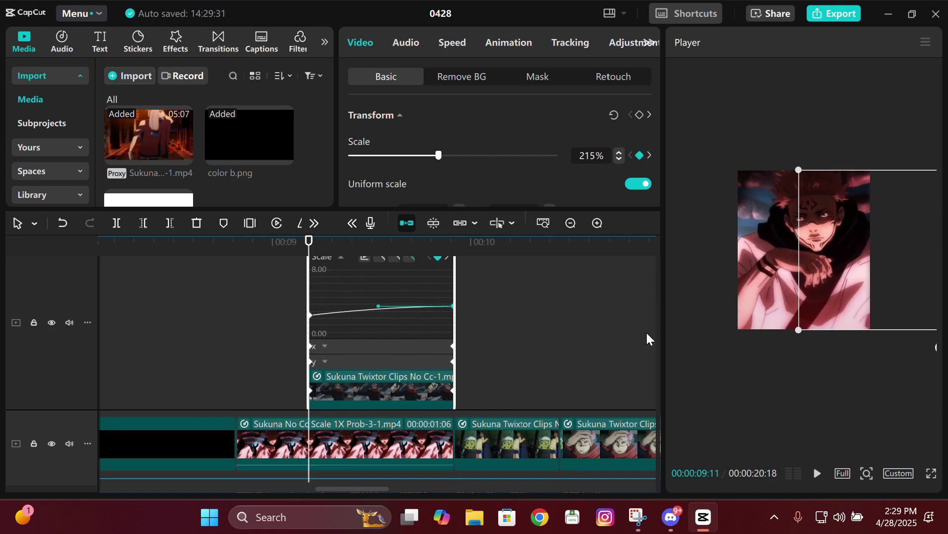
{"action": "scroll", "coordinate": [652, 356], "scroll_direction": "down", "scroll_amount": 1}
{"action": "left_click", "coordinate": [344, 255]}
{"action": "left_click_drag", "start_coordinate": [378, 280], "coordinate": [343, 280]}
- Curve the end keyframe of the upper clip's X position graph and pull its handle back toward 9:21
{"action": "left_click", "coordinate": [571, 223]}
{"action": "left_click", "coordinate": [570, 223]}
{"action": "left_click", "coordinate": [598, 223]}
{"action": "left_click", "coordinate": [341, 320]}
{"action": "left_click_drag", "start_coordinate": [652, 367], "coordinate": [649, 335]}
{"action": "left_click", "coordinate": [353, 309]}
{"action": "left_click_drag", "start_coordinate": [361, 383], "coordinate": [421, 351]}
- Curve the end keyframe of the upper clip's Y position graph and pull its handle back to 9:21
{"action": "left_click", "coordinate": [342, 399]}
{"action": "left_click", "coordinate": [353, 325]}
{"action": "left_click_drag", "start_coordinate": [357, 382], "coordinate": [343, 381]}
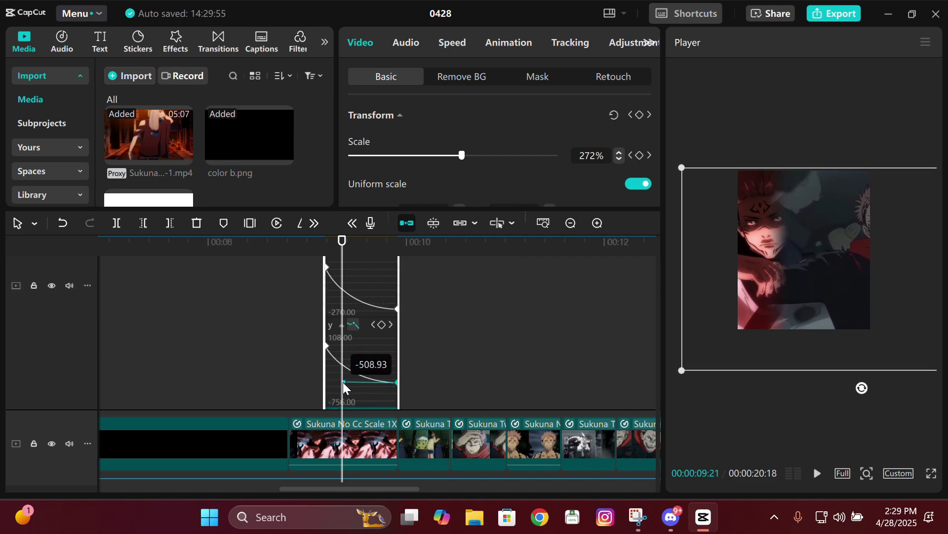
- Curve the upper clip's start keyframes for X, Y and scale, extending their handles to 9:26
{"action": "left_click", "coordinate": [597, 223]}
{"action": "scroll", "coordinate": [402, 384], "scroll_direction": "down", "scroll_amount": 2}
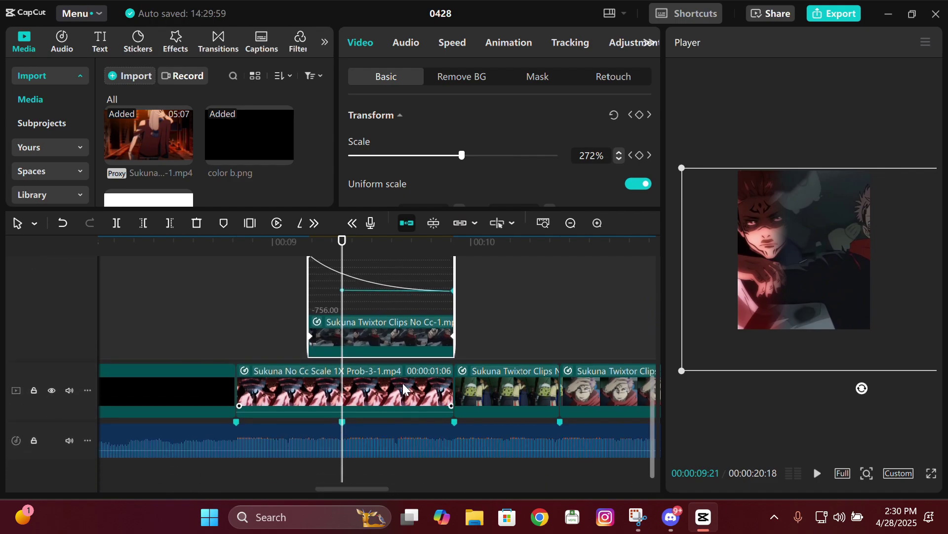
{"action": "left_click", "coordinate": [399, 383]}
{"action": "left_click", "coordinate": [357, 251]}
{"action": "scroll", "coordinate": [252, 289], "scroll_direction": "up", "scroll_amount": 3}
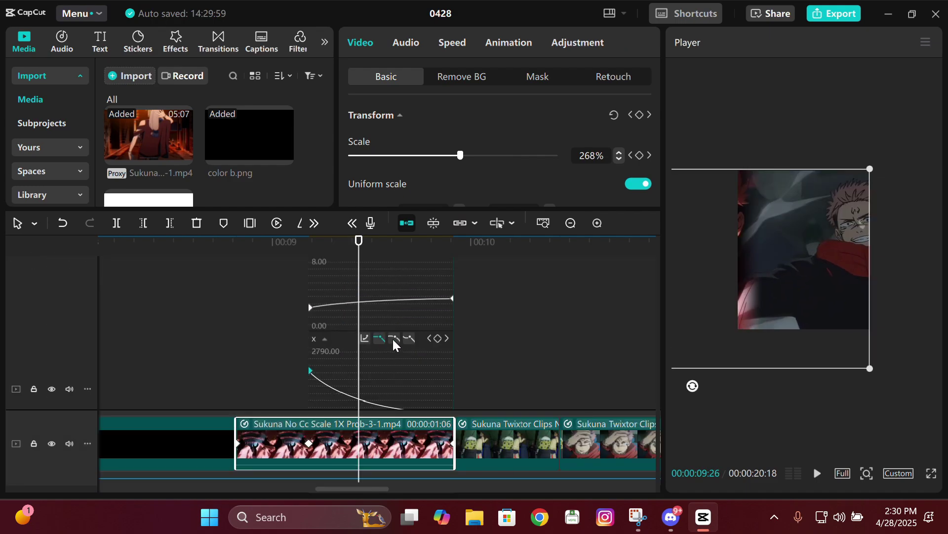
{"action": "scroll", "coordinate": [390, 341], "scroll_direction": "down", "scroll_amount": 2}
{"action": "left_click", "coordinate": [310, 310]}
{"action": "left_click", "coordinate": [391, 288]}
{"action": "left_click_drag", "start_coordinate": [361, 310], "coordinate": [359, 310]}
{"action": "scroll", "coordinate": [326, 298], "scroll_direction": "up", "scroll_amount": 2}
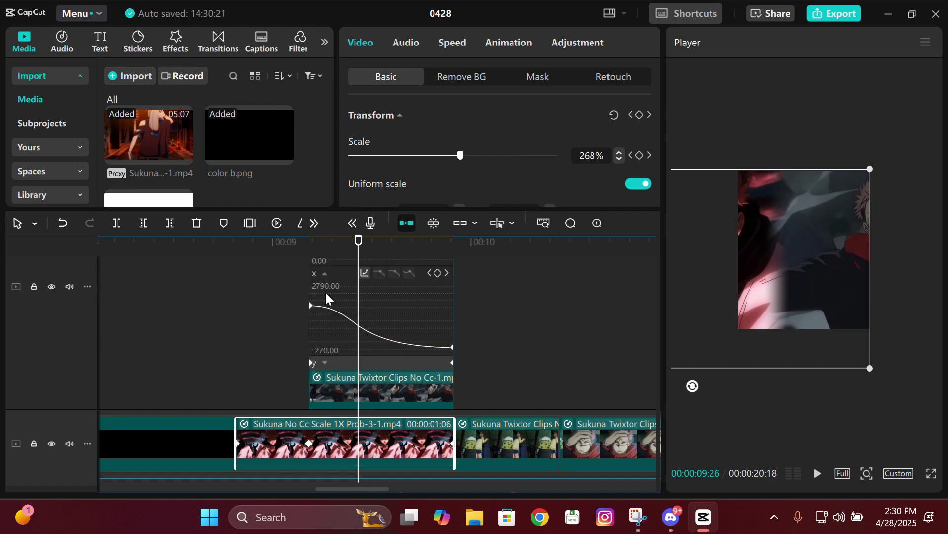
{"action": "scroll", "coordinate": [330, 280], "scroll_direction": "up", "scroll_amount": 2}
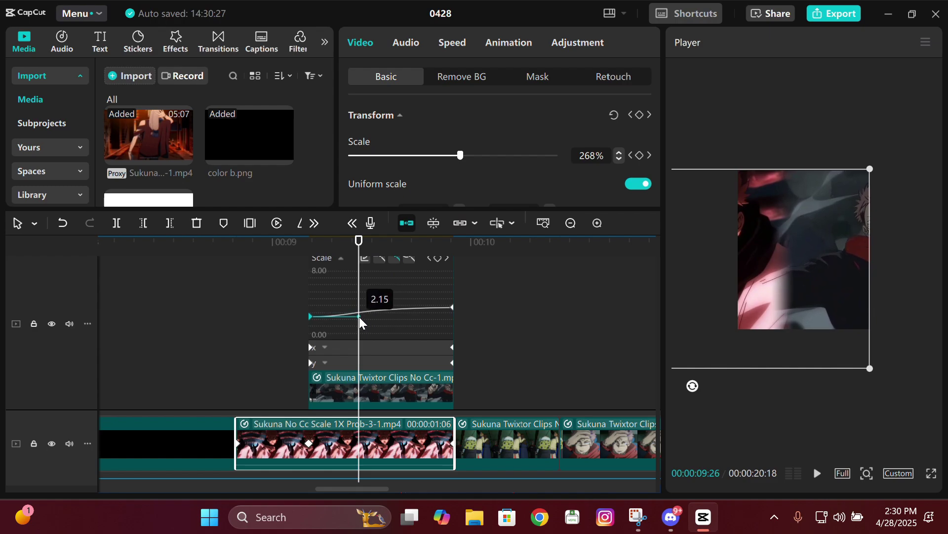
- Hide the upper clip's keyframe graph and render the timeline again
{"action": "left_click", "coordinate": [392, 376]}
{"action": "key", "text": "alt+k"}
{"action": "right_click", "coordinate": [374, 275]}
{"action": "mouse_move", "coordinate": [447, 324]}
{"action": "left_click", "coordinate": [532, 345]}
- Play back the finished transition between the two overlapping Sukuna clips
{"action": "left_click", "coordinate": [294, 267]}
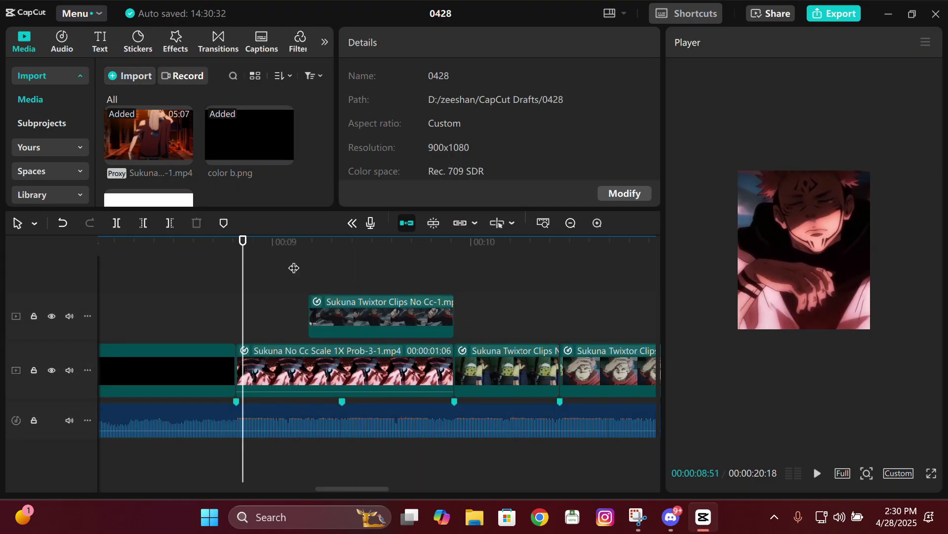
{"action": "key", "text": "space"}
{"action": "left_click", "coordinate": [294, 267]}
{"action": "left_click", "coordinate": [260, 272]}
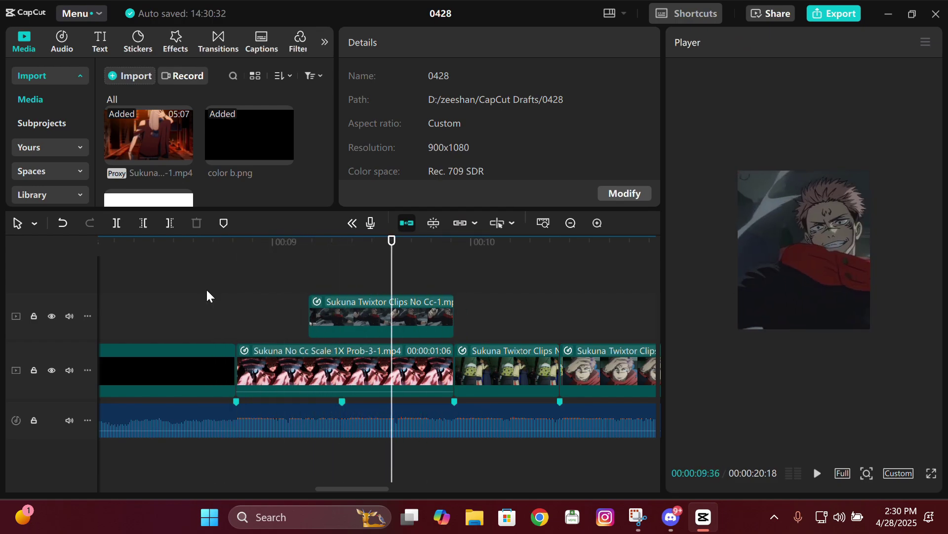
- Review the cuts following the transition, up to the beat marker near 10:27
{"action": "left_click", "coordinate": [396, 292]}
{"action": "key", "text": "Down"}
{"action": "key", "text": "Down"}
{"action": "key", "text": "Down"}
{"action": "key", "text": "Up"}
{"action": "key", "text": "Up"}
{"action": "left_click_drag", "start_coordinate": [332, 320], "coordinate": [218, 358]}
{"action": "left_click", "coordinate": [261, 312]}
{"action": "left_click_drag", "start_coordinate": [261, 312], "coordinate": [265, 312]}
{"action": "left_click", "coordinate": [277, 319]}
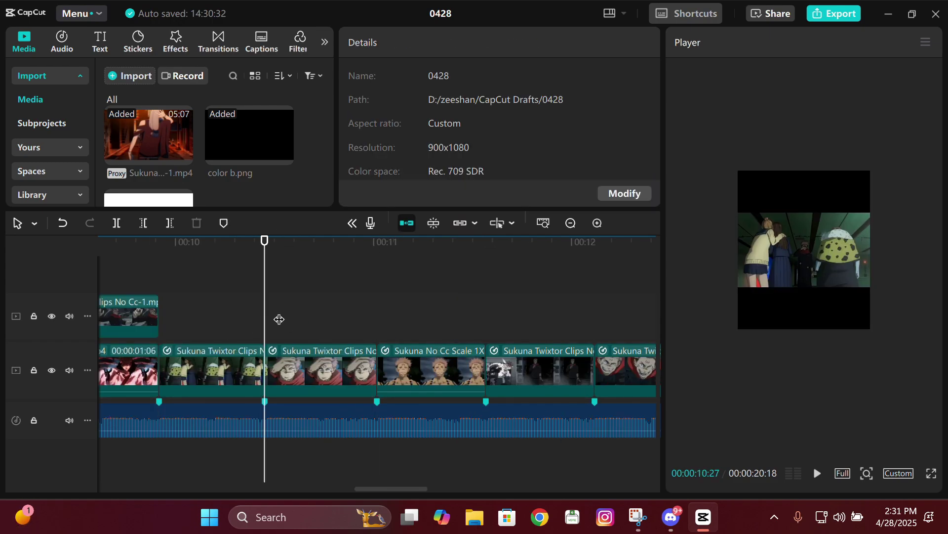
{"action": "key", "text": "Up"}
{"action": "key", "text": "Up"}
{"action": "key", "text": "space"}
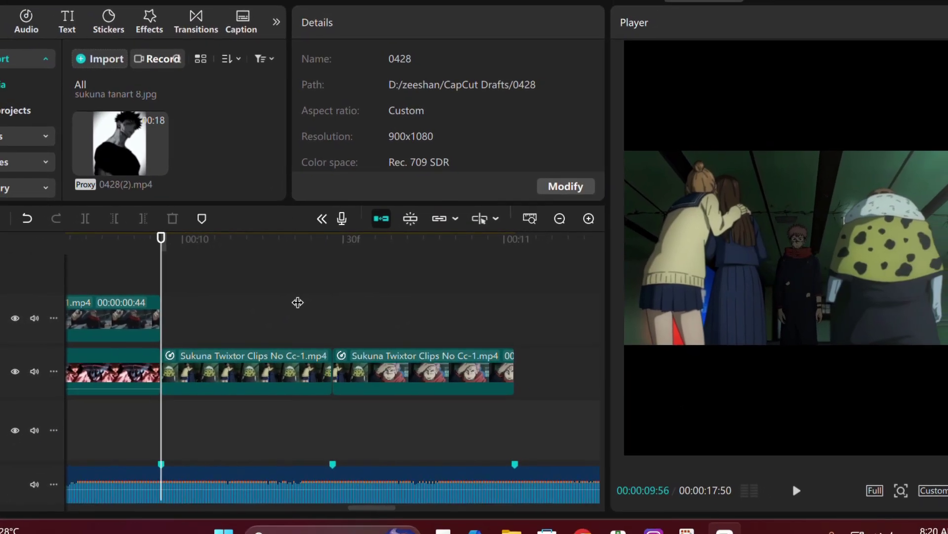
- Examine the two Twixtor clips after the transition frame by frame, from 9:56 to past their shared cut
{"action": "left_click", "coordinate": [300, 303]}
{"action": "key", "text": "Up"}
{"action": "key", "text": "Right"}
{"action": "key", "text": "Right"}
{"action": "key", "text": "Right"}
{"action": "key", "text": "Right"}
{"action": "key", "text": "Right"}
{"action": "key", "text": "Right"}
{"action": "key", "text": "Right"}
{"action": "key", "text": "Right"}
{"action": "key", "text": "Right"}
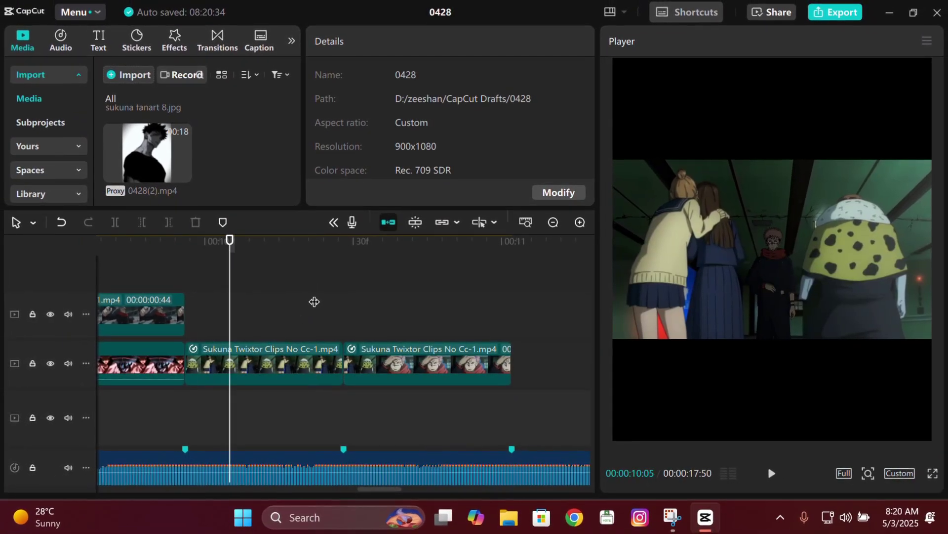
{"action": "key", "text": "Right"}
{"action": "key", "text": "Right"}
{"action": "key", "text": "Right"}
{"action": "key", "text": "Right"}
{"action": "key", "text": "Right"}
{"action": "key", "text": "Right"}
{"action": "key", "text": "Right"}
{"action": "key", "text": "Right"}
{"action": "key", "text": "Right"}
{"action": "key", "text": "Right"}
{"action": "key", "text": "Right"}
{"action": "key", "text": "Right"}
{"action": "key", "text": "Right"}
{"action": "key", "text": "Right"}
{"action": "key", "text": "Right"}
{"action": "key", "text": "Right"}
{"action": "key", "text": "Right"}
{"action": "key", "text": "Right"}
{"action": "key", "text": "Right"}
{"action": "key", "text": "Right"}
{"action": "key", "text": "Up"}
{"action": "key", "text": "Up"}
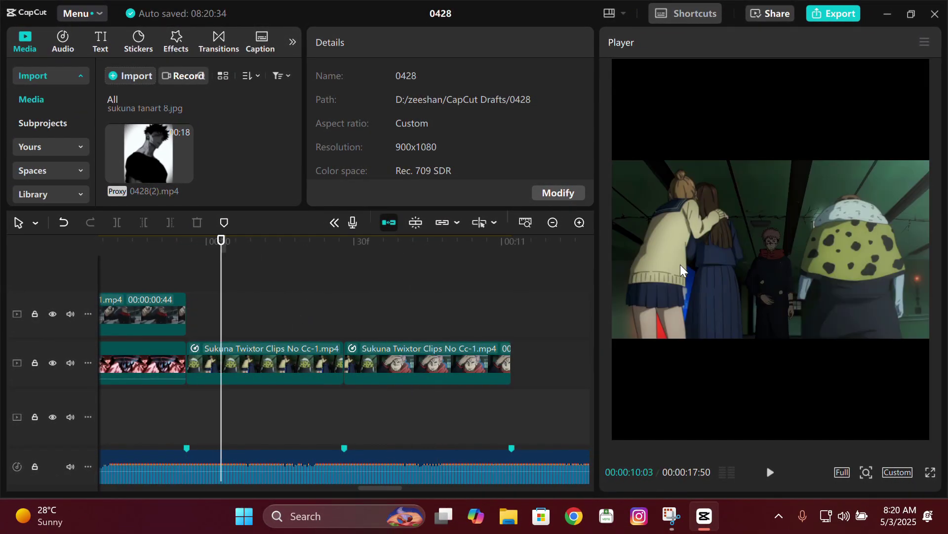
{"action": "key", "text": "Right"}
{"action": "key", "text": "Right"}
{"action": "key", "text": "Right"}
{"action": "key", "text": "Right"}
{"action": "key", "text": "Right"}
{"action": "key", "text": "Right"}
{"action": "key", "text": "Right"}
{"action": "key", "text": "Right"}
{"action": "key", "text": "Right"}
{"action": "key", "text": "Right"}
{"action": "key", "text": "Right"}
{"action": "key", "text": "Right"}
{"action": "key", "text": "Right"}
{"action": "key", "text": "Right"}
{"action": "key", "text": "Right"}
{"action": "key", "text": "Right"}
{"action": "key", "text": "Right"}
{"action": "key", "text": "Right"}
{"action": "key", "text": "Right"}
{"action": "key", "text": "Right"}
{"action": "key", "text": "Up"}
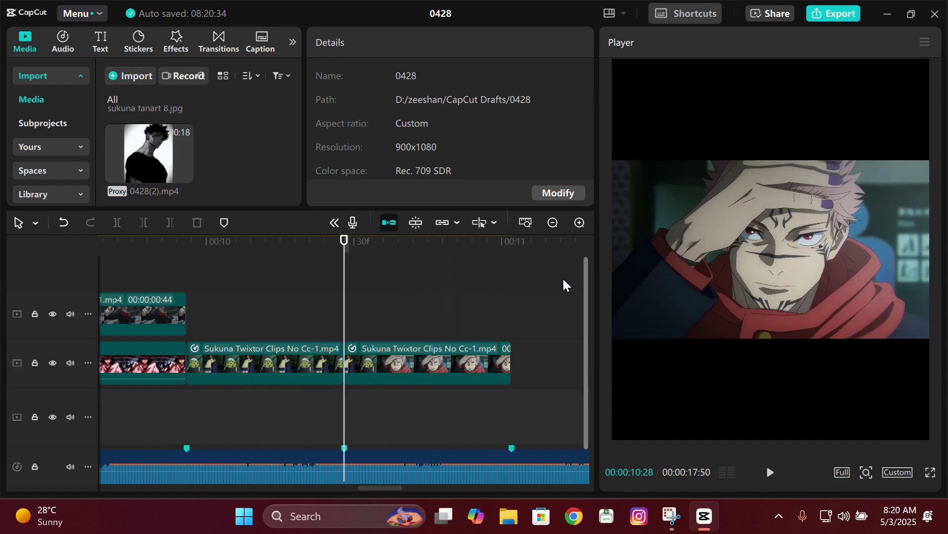
{"action": "key", "text": "Up"}
{"action": "key", "text": "Up"}
- Go to the start of the second Twixtor clip at 10:28 and set the canvas aspect ratio to 16:9
{"action": "key", "text": "Down"}
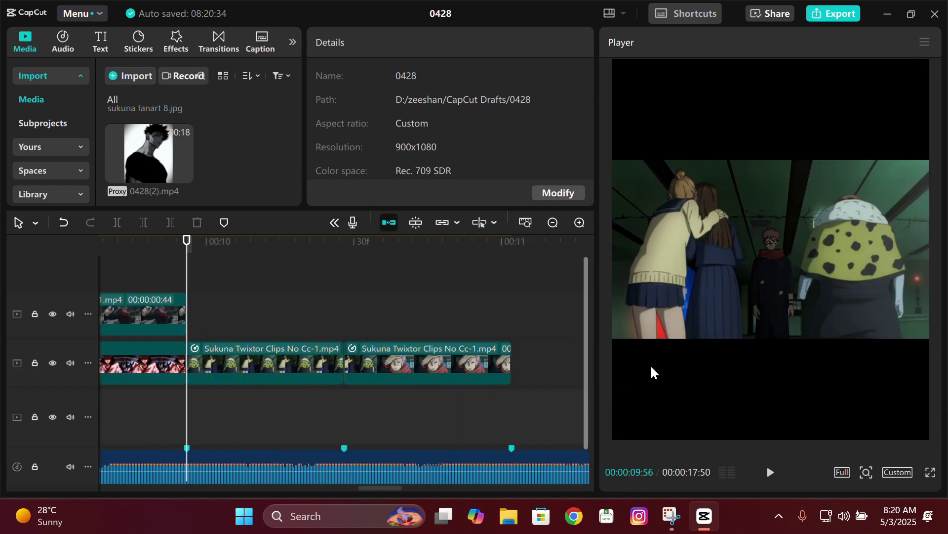
{"action": "left_click", "coordinate": [899, 473]}
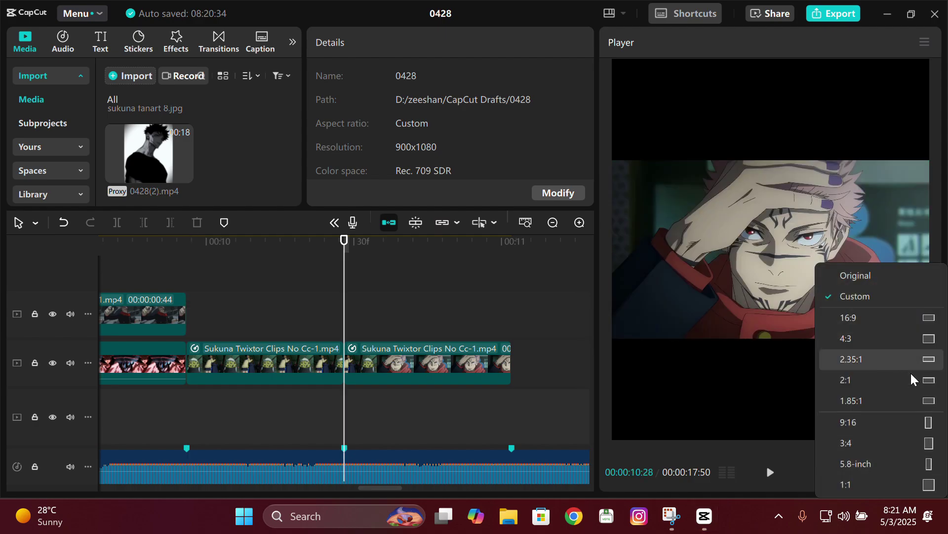
{"action": "left_click", "coordinate": [891, 318]}
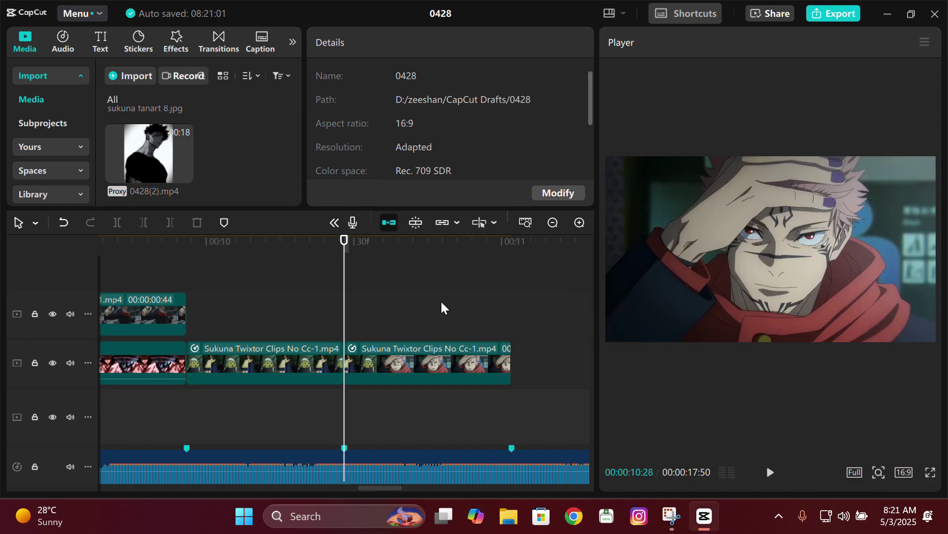
- Export the second Twixtor clip's first frame as a still image into the project media
{"action": "left_click", "coordinate": [440, 364]}
{"action": "left_click", "coordinate": [925, 43]}
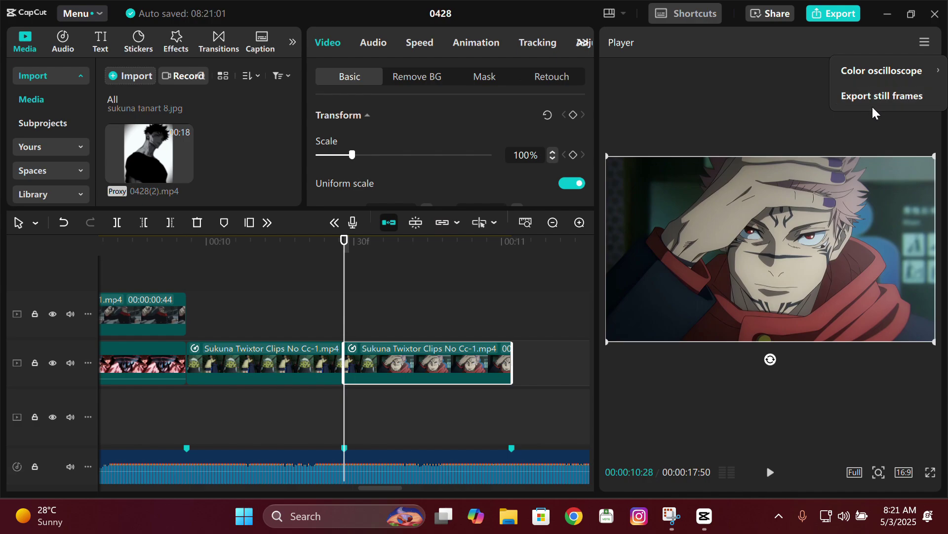
{"action": "left_click", "coordinate": [873, 105]}
{"action": "left_click", "coordinate": [629, 345]}
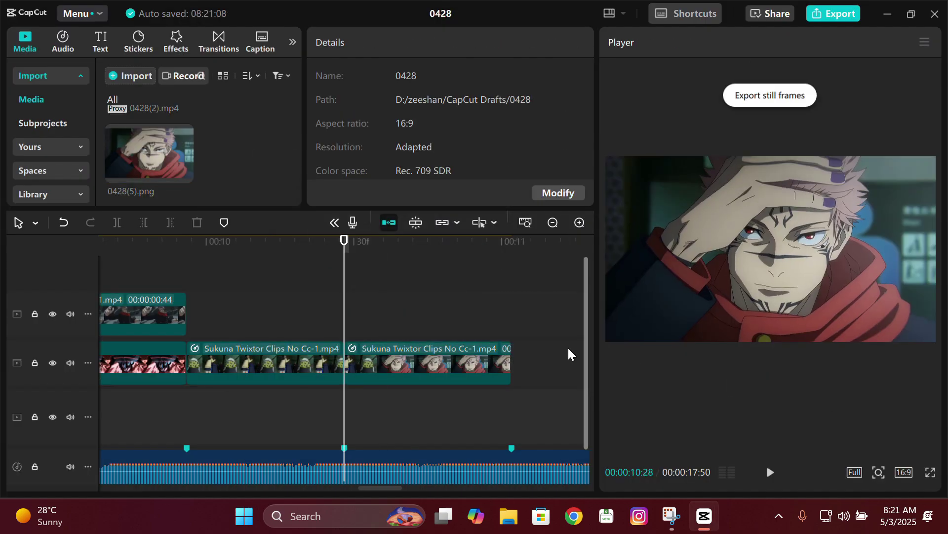
- Restore the project's custom 900 x 1080 resolution and save the project settings
{"action": "left_click", "coordinate": [910, 474]}
{"action": "left_click", "coordinate": [860, 297]}
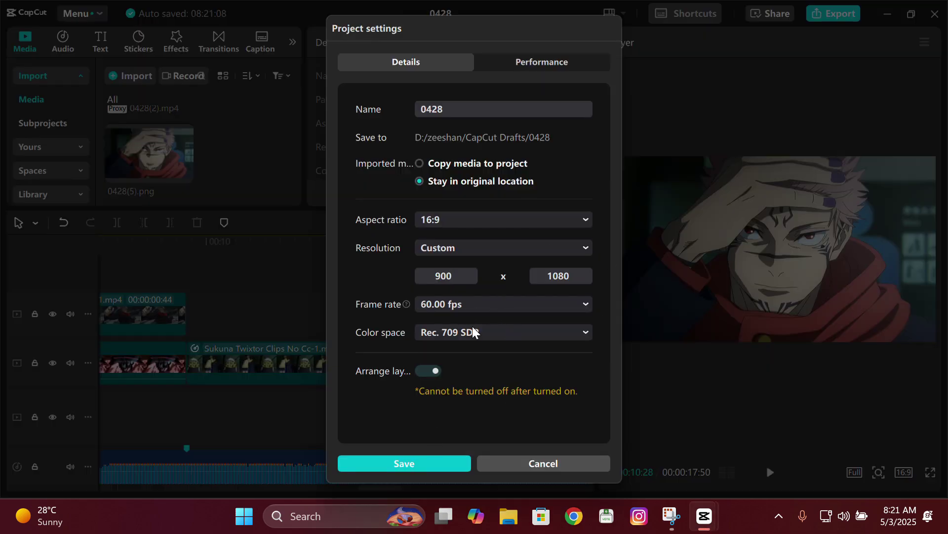
{"action": "left_click", "coordinate": [466, 463]}
- Scale both Twixtor clips after the transition to 215% and add a scale keyframe at the first one's start, 9:56
{"action": "left_click_drag", "start_coordinate": [352, 155], "coordinate": [392, 154]}
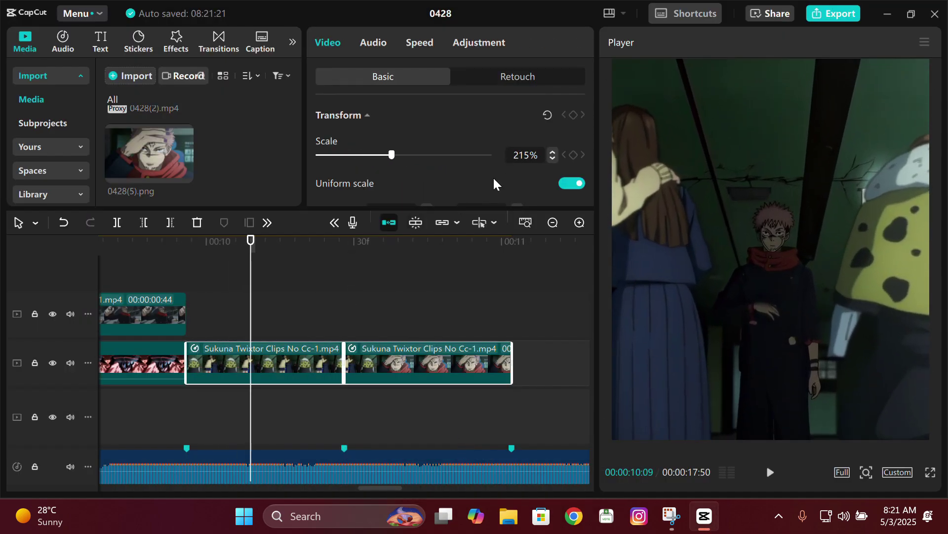
{"action": "left_click", "coordinate": [264, 371]}
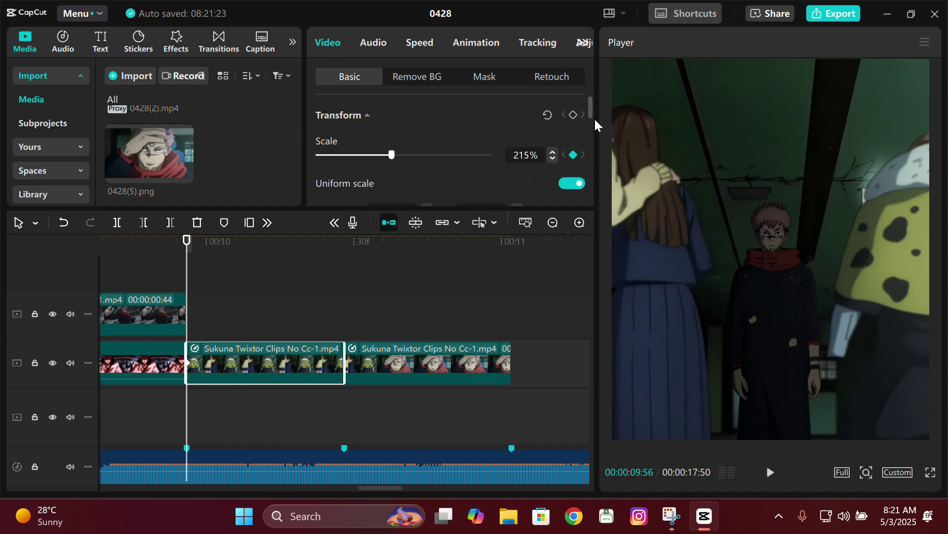
- Scale the first Twixtor clip to 276% at 10:13 and add a position keyframe there
{"action": "left_click_drag", "start_coordinate": [591, 113], "coordinate": [591, 118]}
{"action": "key", "text": "Down"}
{"action": "key", "text": "Left"}
{"action": "key", "text": "Left"}
{"action": "key", "text": "Left"}
{"action": "key", "text": "Left"}
{"action": "key", "text": "Left"}
{"action": "key", "text": "Left"}
{"action": "key", "text": "Left"}
{"action": "key", "text": "Left"}
{"action": "key", "text": "Left"}
{"action": "key", "text": "Left"}
{"action": "key", "text": "Left"}
{"action": "key", "text": "Left"}
{"action": "key", "text": "Left"}
{"action": "key", "text": "Left"}
{"action": "key", "text": "Left"}
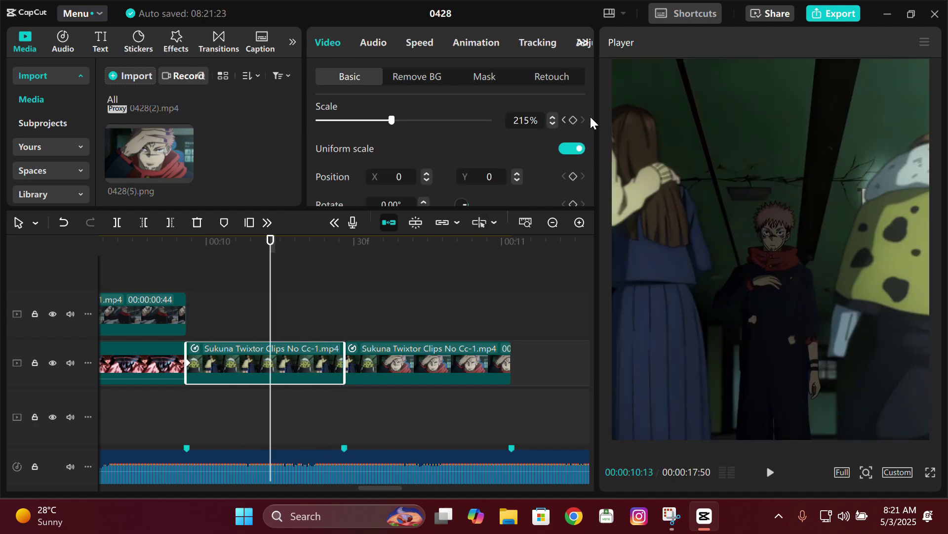
{"action": "left_click_drag", "start_coordinate": [393, 120], "coordinate": [413, 121]}
- Step through the first Twixtor clip to check its zoom between the start and 10:13
{"action": "key", "text": "Up"}
{"action": "key", "text": "Right"}
{"action": "key", "text": "Right"}
{"action": "key", "text": "Right"}
{"action": "key", "text": "Right"}
{"action": "key", "text": "Right"}
{"action": "key", "text": "Right"}
{"action": "key", "text": "Right"}
{"action": "key", "text": "Right"}
{"action": "key", "text": "Right"}
{"action": "key", "text": "Right"}
{"action": "key", "text": "Right"}
{"action": "key", "text": "Right"}
{"action": "key", "text": "Right"}
{"action": "key", "text": "Right"}
{"action": "key", "text": "Right"}
{"action": "key", "text": "Right"}
{"action": "key", "text": "Right"}
{"action": "key", "text": "Right"}
{"action": "key", "text": "Right"}
{"action": "key", "text": "Right"}
{"action": "key", "text": "Down"}
{"action": "key", "text": "Left"}
{"action": "key", "text": "Up"}
{"action": "left_click_drag", "start_coordinate": [188, 256], "coordinate": [273, 258]}
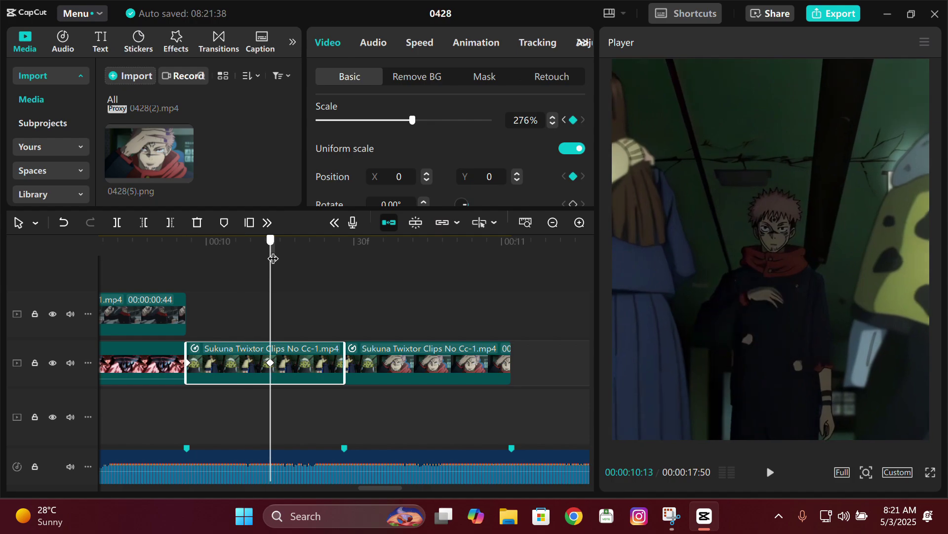
- Place the 0428(5).png still above the first Twixtor clip at 10:13 and trim its end to that clip's end
{"action": "left_click_drag", "start_coordinate": [156, 160], "coordinate": [276, 339]}
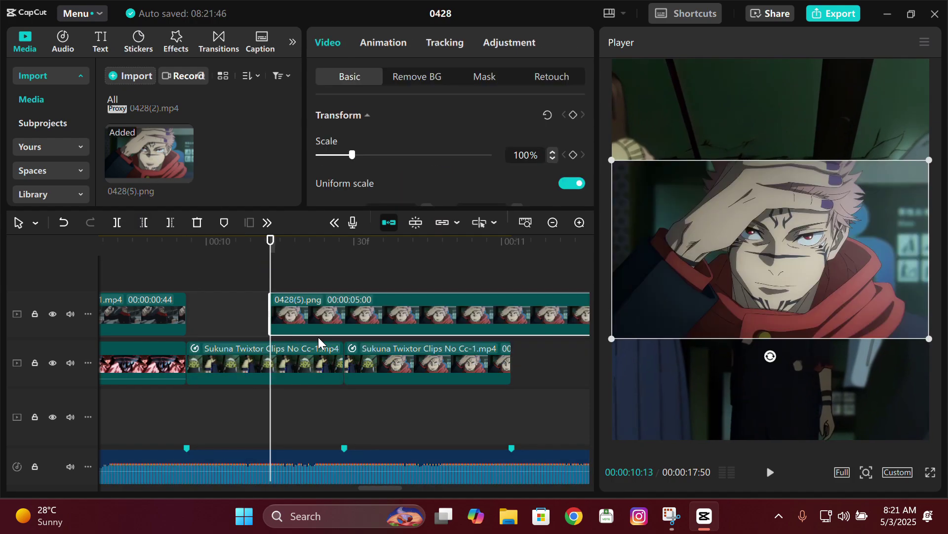
{"action": "key", "text": "Down"}
{"action": "key", "text": "Down"}
{"action": "key", "text": "w"}
{"action": "key", "text": "Up"}
{"action": "left_click", "coordinate": [302, 354]}
{"action": "left_click", "coordinate": [303, 329]}
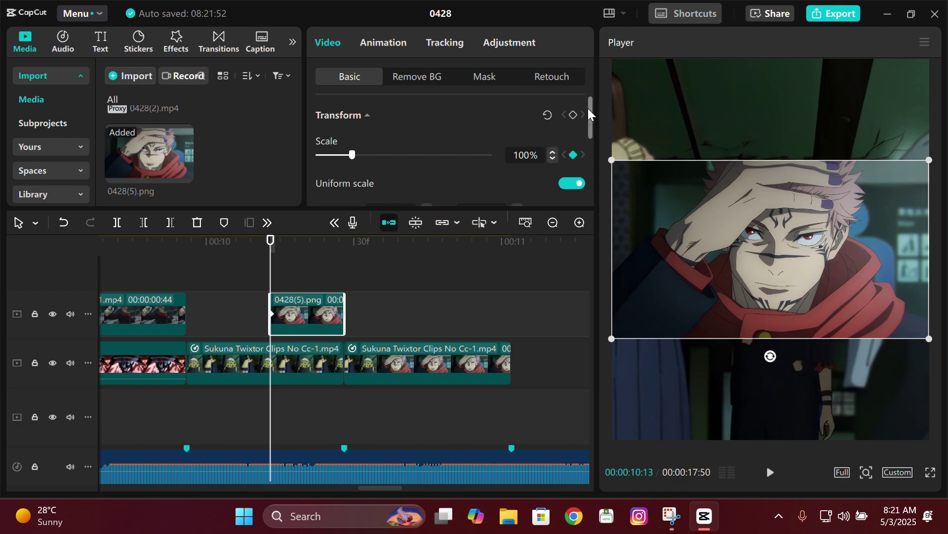
- Add scale and position keyframes to the still at 10:13 and at its last frame, 10:27
{"action": "left_click_drag", "start_coordinate": [591, 115], "coordinate": [591, 130]}
{"action": "left_click", "coordinate": [573, 172]}
{"action": "key", "text": "Down"}
{"action": "key", "text": "Left"}
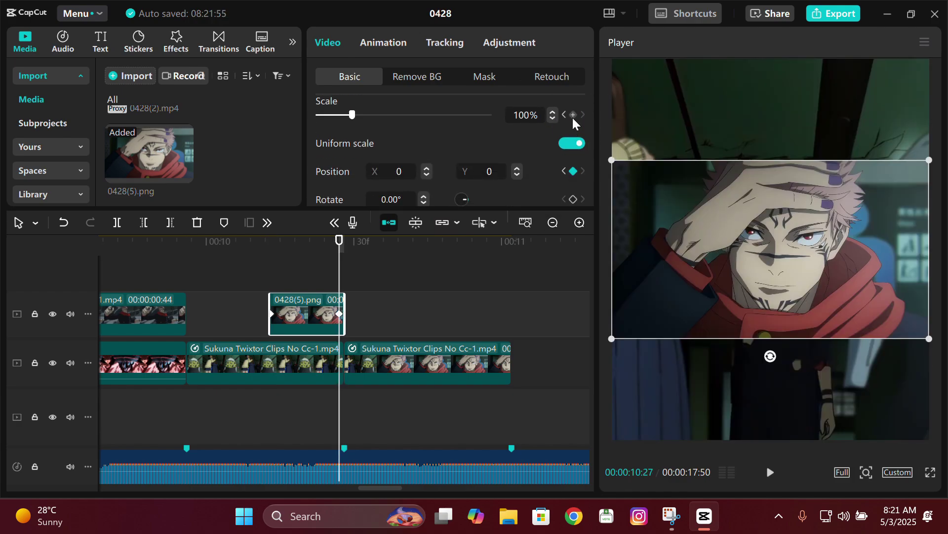
- Scale the still to 18% at 10:13 and move it over the character's face, enlarging the player for precision
{"action": "key", "text": "Up"}
{"action": "left_click_drag", "start_coordinate": [353, 115], "coordinate": [323, 116]}
{"action": "left_click_drag", "start_coordinate": [789, 256], "coordinate": [788, 244]}
{"action": "scroll", "coordinate": [789, 244], "scroll_direction": "up", "scroll_amount": 3}
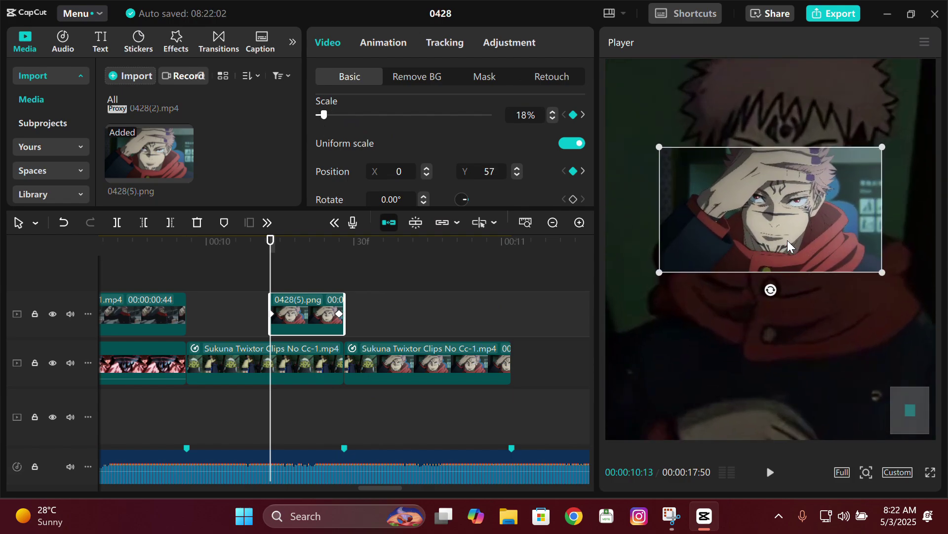
{"action": "scroll", "coordinate": [787, 244], "scroll_direction": "up", "scroll_amount": 3}
{"action": "left_click_drag", "start_coordinate": [596, 247], "coordinate": [484, 265]}
{"action": "scroll", "coordinate": [796, 267], "scroll_direction": "down", "scroll_amount": 2}
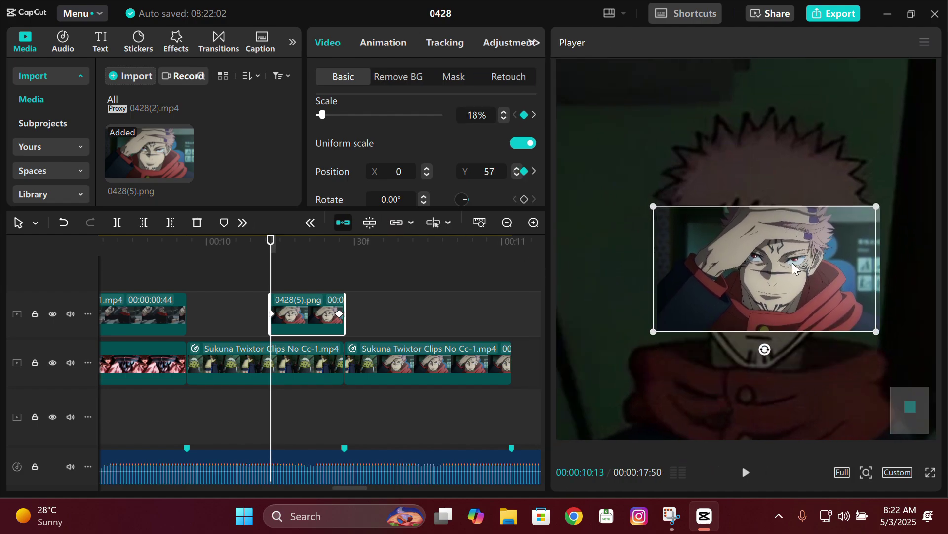
{"action": "left_click_drag", "start_coordinate": [794, 262], "coordinate": [659, 243]}
- Fine-tune the still at 10:13 to 28% scale, aligning its face with the character in the clip beneath
{"action": "left_click_drag", "start_coordinate": [325, 118], "coordinate": [326, 115]}
{"action": "left_click_drag", "start_coordinate": [859, 295], "coordinate": [863, 296]}
{"action": "scroll", "coordinate": [425, 148], "scroll_direction": "up", "scroll_amount": 1}
{"action": "scroll", "coordinate": [425, 149], "scroll_direction": "down", "scroll_amount": 1}
{"action": "left_click", "coordinate": [489, 171]}
{"action": "key", "text": "ctrl+z"}
{"action": "left_click_drag", "start_coordinate": [325, 127], "coordinate": [324, 128]}
{"action": "left_click_drag", "start_coordinate": [542, 132], "coordinate": [542, 126]}
{"action": "left_click_drag", "start_coordinate": [324, 148], "coordinate": [325, 148]}
{"action": "left_click_drag", "start_coordinate": [751, 297], "coordinate": [752, 294]}
{"action": "mouse_move", "coordinate": [542, 127]}
{"action": "left_mouse_down"}
{"action": "mouse_move", "coordinate": [542, 136]}
{"action": "mouse_move", "coordinate": [543, 127]}
{"action": "left_mouse_up"}
{"action": "left_click_drag", "start_coordinate": [753, 295], "coordinate": [753, 291]}
{"action": "left_click_drag", "start_coordinate": [543, 127], "coordinate": [542, 136]}
{"action": "left_click_drag", "start_coordinate": [542, 136], "coordinate": [543, 124]}
{"action": "scroll", "coordinate": [751, 221], "scroll_direction": "down", "scroll_amount": 3}
{"action": "scroll", "coordinate": [751, 220], "scroll_direction": "right", "scroll_amount": 2}
{"action": "scroll", "coordinate": [753, 221], "scroll_direction": "down", "scroll_amount": 6}
{"action": "scroll", "coordinate": [751, 221], "scroll_direction": "down", "scroll_amount": 1}
- Step frame by frame through the still's overlap to check how its motion matches the clip beneath
{"action": "key", "text": "Left"}
{"action": "key", "text": "Left"}
{"action": "key", "text": "Left"}
{"action": "key", "text": "Left"}
{"action": "key", "text": "Left"}
{"action": "key", "text": "Left"}
{"action": "key", "text": "Left"}
{"action": "key", "text": "Left"}
{"action": "key", "text": "Left"}
{"action": "key", "text": "Left"}
{"action": "key", "text": "Left"}
{"action": "key", "text": "Left"}
{"action": "key", "text": "Left"}
{"action": "key", "text": "Left"}
{"action": "key", "text": "Left"}
{"action": "key", "text": "Left"}
{"action": "key", "text": "Right"}
{"action": "key", "text": "Right"}
{"action": "key", "text": "Right"}
{"action": "key", "text": "Right"}
{"action": "key", "text": "Right"}
{"action": "key", "text": "Right"}
{"action": "key", "text": "Right"}
{"action": "key", "text": "Right"}
{"action": "key", "text": "Right"}
{"action": "key", "text": "Right"}
{"action": "key", "text": "Right"}
{"action": "key", "text": "Right"}
{"action": "key", "text": "Right"}
{"action": "key", "text": "Right"}
{"action": "key", "text": "Right"}
{"action": "key", "text": "Right"}
{"action": "key", "text": "Right"}
{"action": "key", "text": "Right"}
{"action": "key", "text": "Right"}
{"action": "key", "text": "Right"}
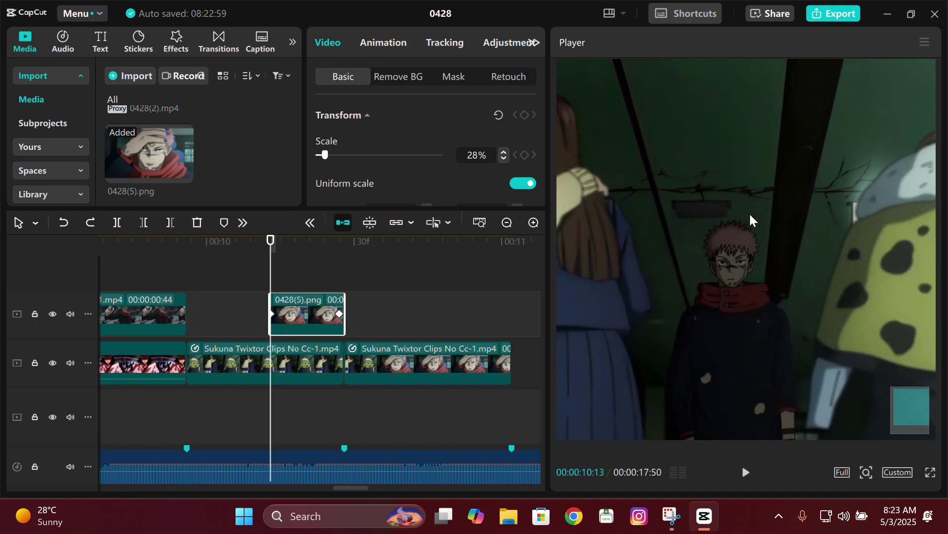
- Undo the last two edits and zoom the player preview out
{"action": "key", "text": "ctrl+z"}
{"action": "key", "text": "ctrl+z"}
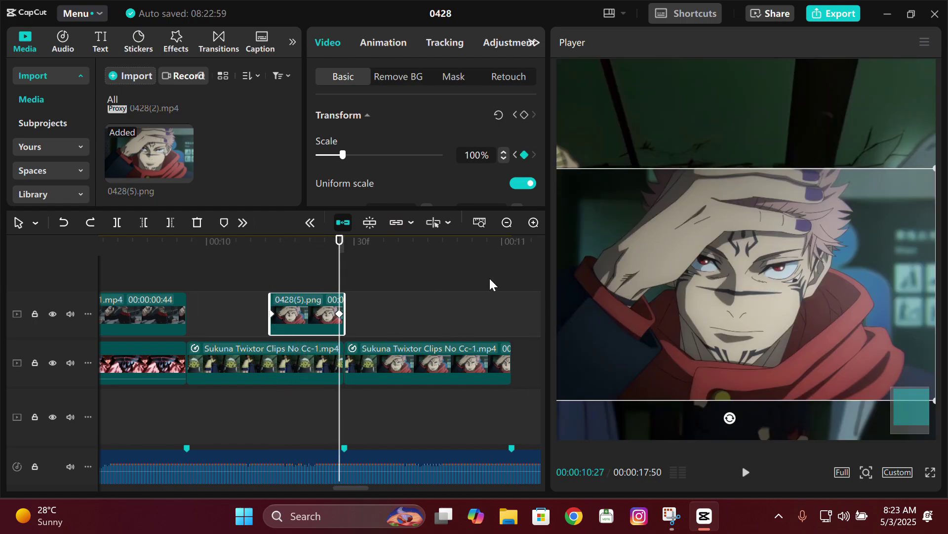
{"action": "scroll", "coordinate": [692, 207], "scroll_direction": "down", "scroll_amount": 5}
{"action": "left_click_drag", "start_coordinate": [637, 187], "coordinate": [466, 52]}
{"action": "scroll", "coordinate": [481, 156], "scroll_direction": "up", "scroll_amount": 1}
{"action": "scroll", "coordinate": [481, 156], "scroll_direction": "up", "scroll_amount": 1}
- Review the overlap between the still and the first Twixtor clip frame by frame again
{"action": "key", "text": "Up"}
{"action": "key", "text": "Right"}
{"action": "key", "text": "Right"}
{"action": "key", "text": "Right"}
{"action": "key", "text": "Right"}
{"action": "key", "text": "Right"}
{"action": "key", "text": "Right"}
{"action": "key", "text": "Right"}
{"action": "key", "text": "Right"}
{"action": "key", "text": "Right"}
{"action": "key", "text": "Right"}
{"action": "key", "text": "Right"}
{"action": "key", "text": "Right"}
{"action": "key", "text": "Right"}
{"action": "key", "text": "Right"}
{"action": "key", "text": "Right"}
{"action": "key", "text": "Right"}
{"action": "key", "text": "Up"}
{"action": "key", "text": "Up"}
{"action": "key", "text": "Up"}
- Move the still later on its track, past the first Twixtor clip, and set that clip's scale to 1750% at 10:27
{"action": "left_click_drag", "start_coordinate": [310, 318], "coordinate": [433, 320]}
{"action": "left_click", "coordinate": [324, 357]}
{"action": "left_click_drag", "start_coordinate": [544, 112], "coordinate": [544, 125]}
{"action": "key", "text": "Down"}
{"action": "key", "text": "Left"}
{"action": "type", "text": "1500"}
{"action": "key", "text": "Return"}
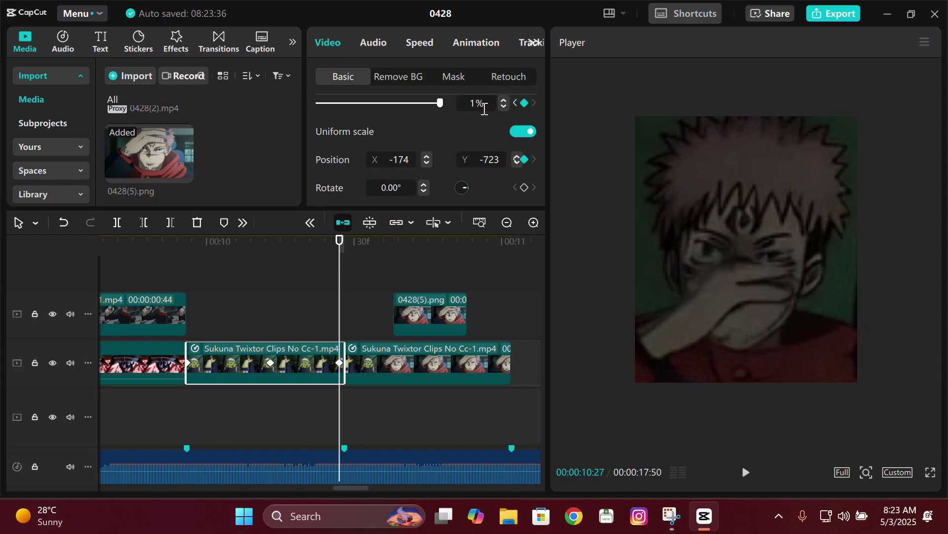
{"action": "type", "text": "0"}
{"action": "key", "text": "Return"}
- Reposition the first Twixtor clip at 10:27 to about X -90, Y -657, centring the character's face in the frame
{"action": "key", "text": "Right"}
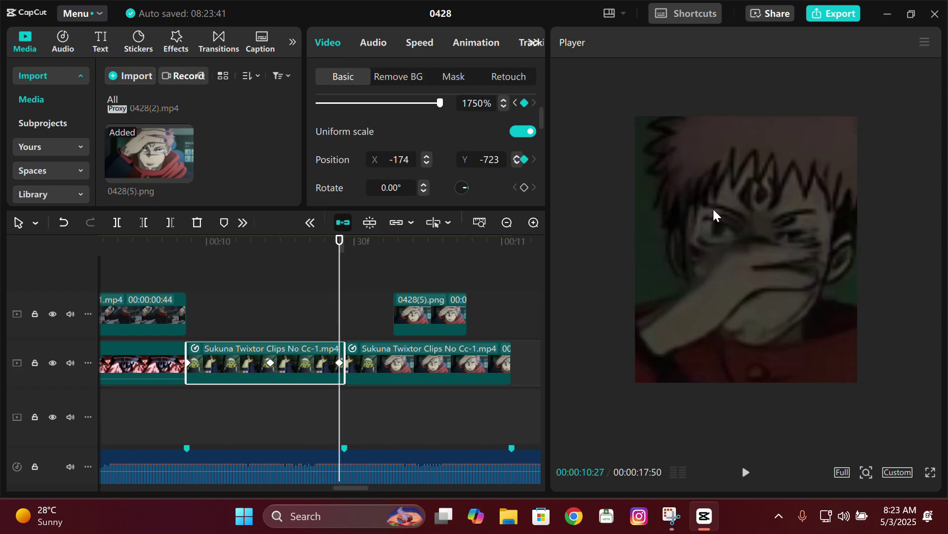
{"action": "key", "text": "Left"}
{"action": "key", "text": "Left"}
{"action": "key", "text": "Right"}
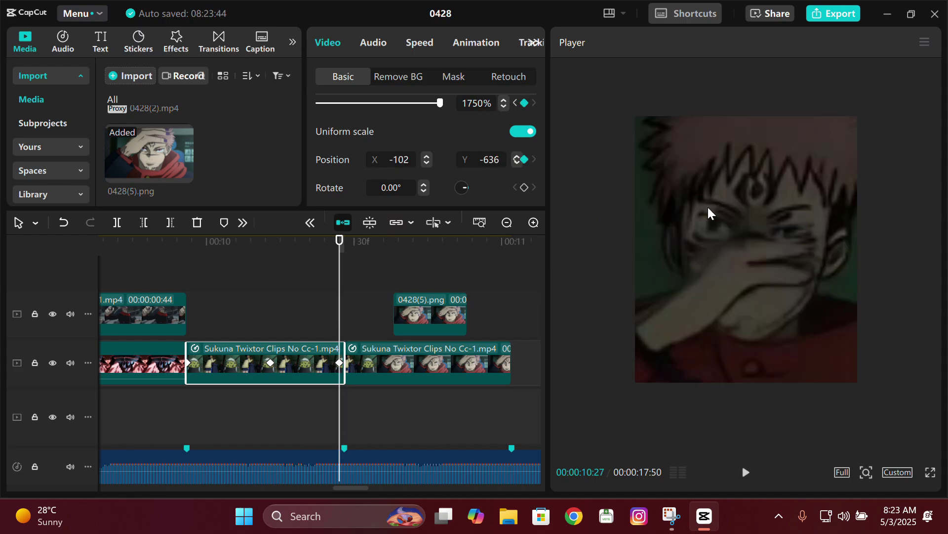
{"action": "left_click_drag", "start_coordinate": [709, 212], "coordinate": [754, 254]}
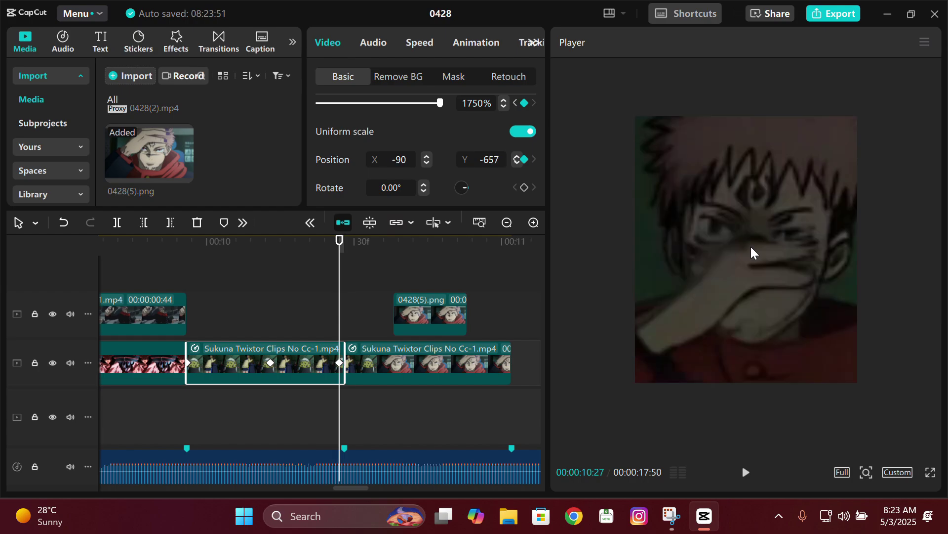
- Move the still back over the first Twixtor clip so it starts at 10:13 and ends with that clip
{"action": "key", "text": "Left"}
{"action": "key", "text": "Right"}
{"action": "key", "text": "Right"}
{"action": "key", "text": "Left"}
{"action": "key", "text": "Left"}
{"action": "left_click_drag", "start_coordinate": [445, 316], "coordinate": [320, 319]}
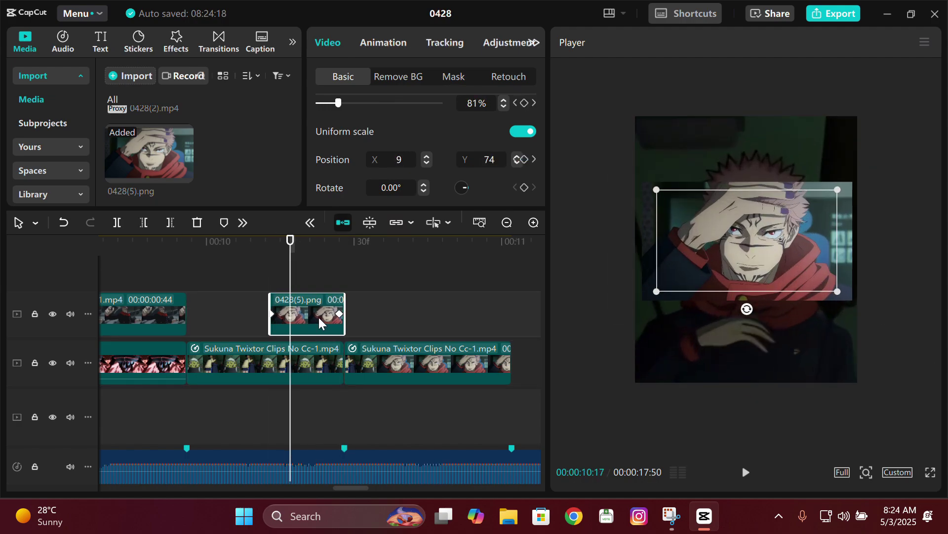
- Add a Circle mask to the still at its first frame, 10:13
{"action": "key", "text": "Right"}
{"action": "key", "text": "Right"}
{"action": "key", "text": "Right"}
{"action": "key", "text": "Right"}
{"action": "key", "text": "Right"}
{"action": "key", "text": "Up"}
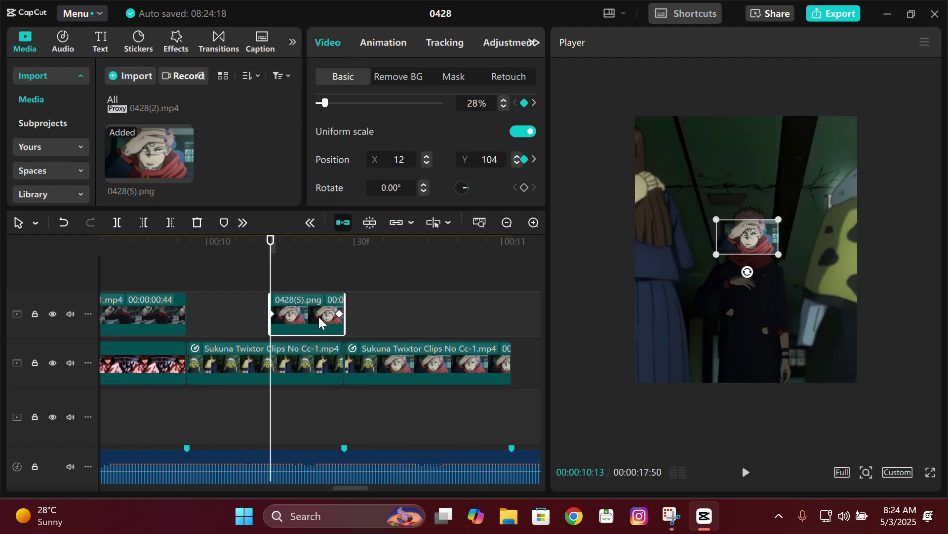
{"action": "left_click", "coordinate": [452, 78]}
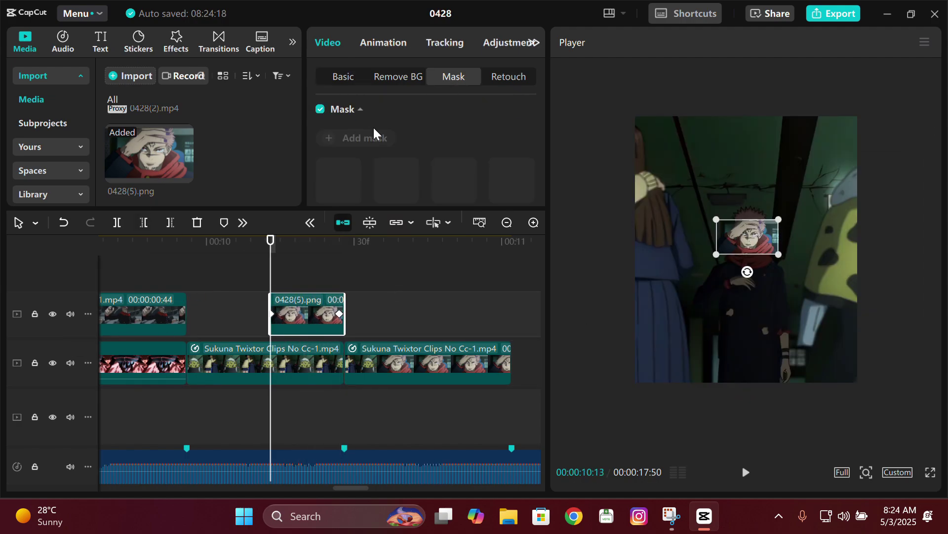
{"action": "left_click", "coordinate": [374, 143]}
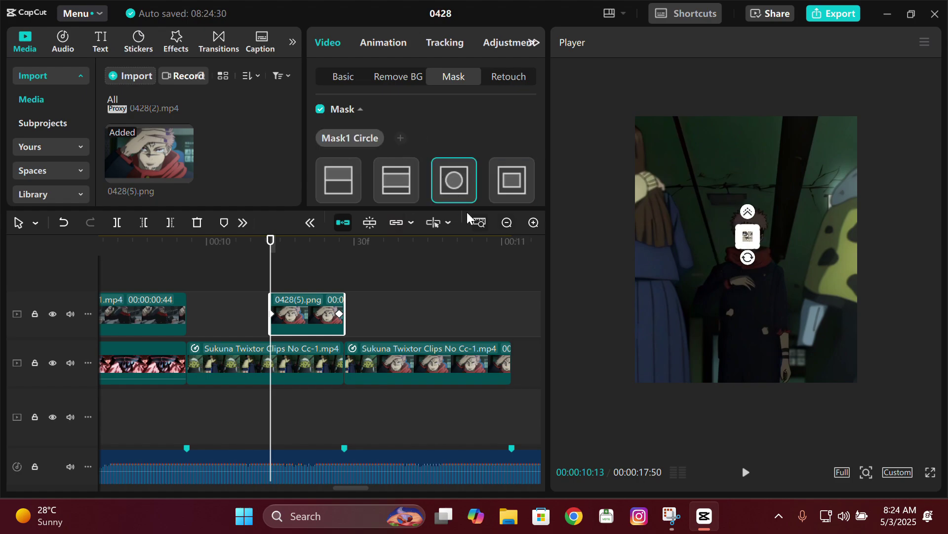
- Enlarge and feather the still's circle mask beyond the frame at 10:27, and shrink it to a tiny circle over the face at 10:13
{"action": "key", "text": "Down"}
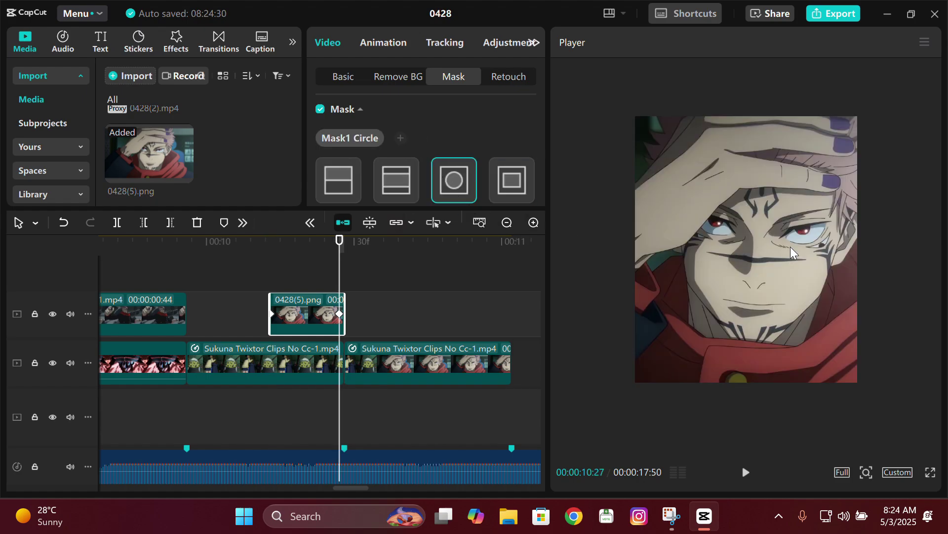
{"action": "left_click_drag", "start_coordinate": [811, 184], "coordinate": [788, 63]}
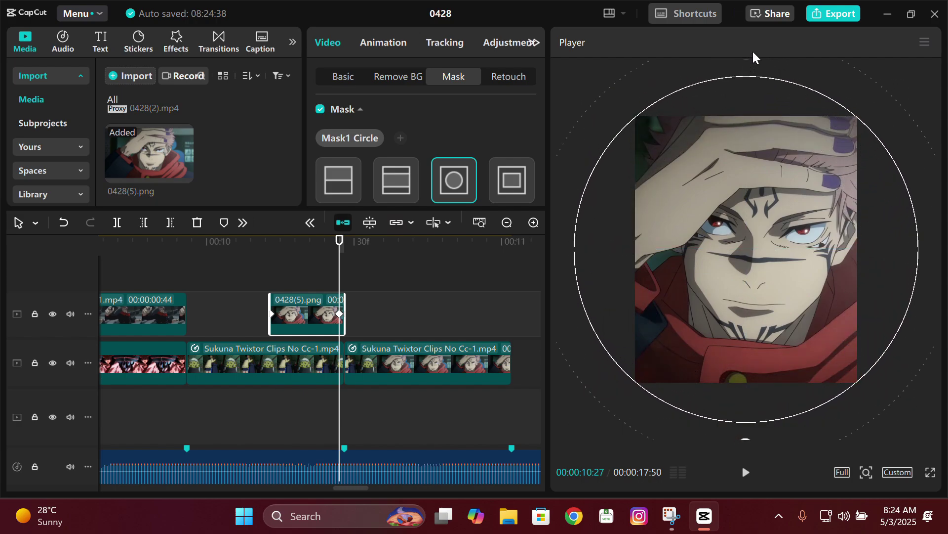
{"action": "left_click_drag", "start_coordinate": [542, 119], "coordinate": [552, 154]}
{"action": "left_click", "coordinate": [515, 173]}
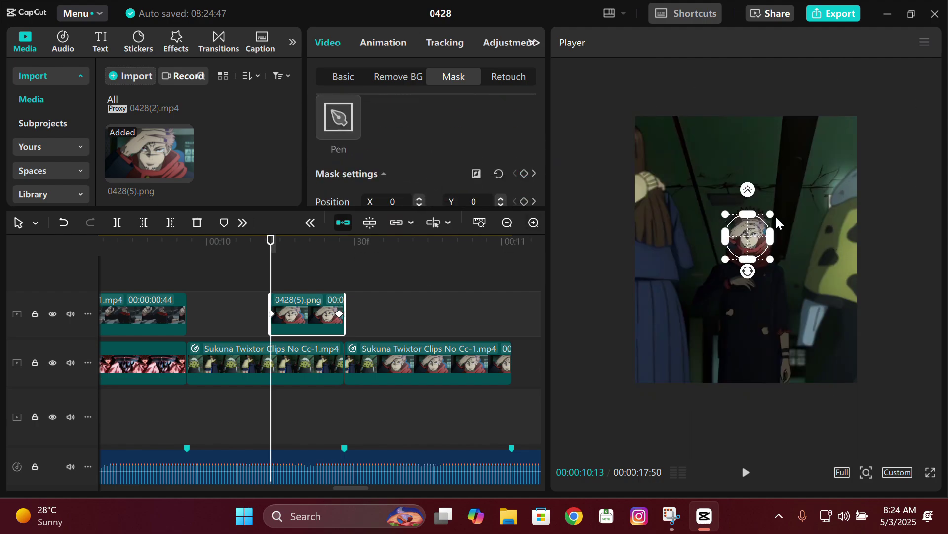
{"action": "left_click_drag", "start_coordinate": [763, 237], "coordinate": [702, 286]}
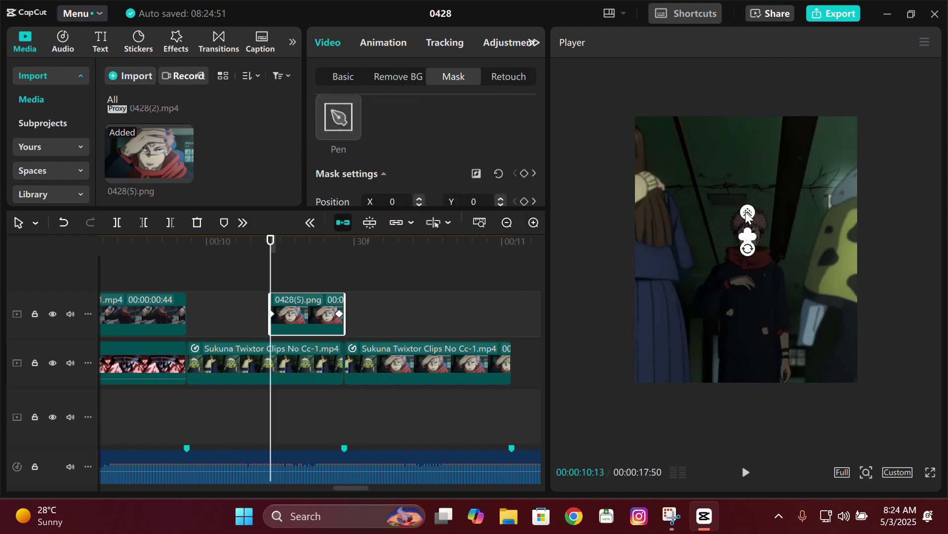
- Step through the still frame by frame from 10:13 to examine how the circle mask grows over the face
{"action": "key", "text": "Right"}
{"action": "key", "text": "Right"}
{"action": "key", "text": "Right"}
{"action": "key", "text": "Right"}
{"action": "key", "text": "Left"}
{"action": "key", "text": "Left"}
{"action": "key", "text": "Left"}
{"action": "key", "text": "Left"}
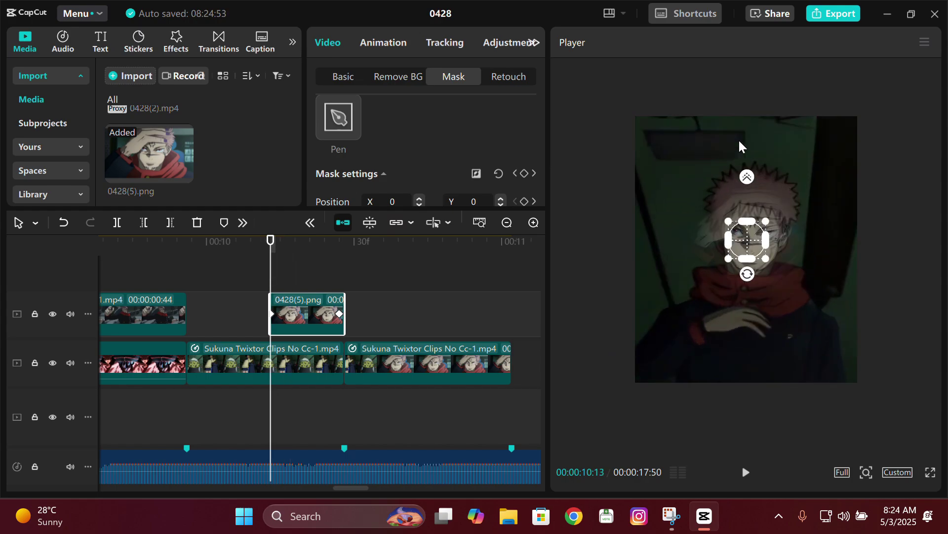
{"action": "key", "text": "Right"}
{"action": "key", "text": "Right"}
{"action": "key", "text": "Right"}
{"action": "key", "text": "Right"}
{"action": "key", "text": "Right"}
{"action": "key", "text": "Right"}
{"action": "key", "text": "Right"}
{"action": "key", "text": "Right"}
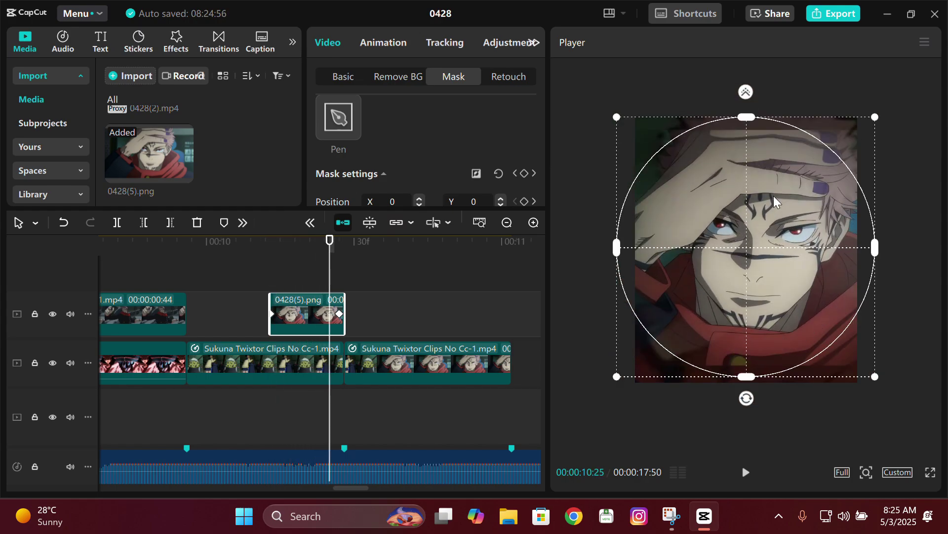
- Deselect the still and review the whole transition back and forth frame by frame into the second Twixtor clip
{"action": "left_click", "coordinate": [232, 294]}
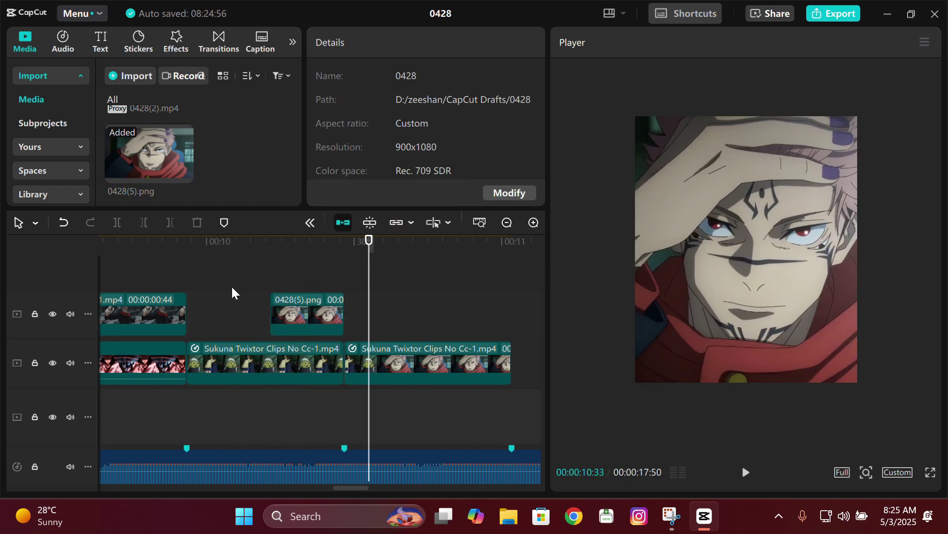
{"action": "key", "text": "Right"}
{"action": "key", "text": "Right"}
{"action": "key", "text": "Right"}
{"action": "key", "text": "Right"}
{"action": "key", "text": "Right"}
{"action": "key", "text": "Right"}
{"action": "key", "text": "Right"}
{"action": "key", "text": "Right"}
{"action": "key", "text": "Right"}
{"action": "key", "text": "Right"}
{"action": "key", "text": "Right"}
{"action": "key", "text": "Right"}
{"action": "key", "text": "Right"}
{"action": "key", "text": "Right"}
{"action": "key", "text": "Right"}
{"action": "key", "text": "Right"}
{"action": "key", "text": "Left"}
{"action": "key", "text": "Left"}
{"action": "key", "text": "Left"}
{"action": "key", "text": "Left"}
{"action": "key", "text": "Left"}
{"action": "key", "text": "Left"}
{"action": "key", "text": "Left"}
{"action": "key", "text": "Left"}
{"action": "key", "text": "Left"}
{"action": "key", "text": "Left"}
{"action": "key", "text": "Left"}
{"action": "key", "text": "Left"}
{"action": "key", "text": "Left"}
{"action": "key", "text": "Left"}
{"action": "key", "text": "Left"}
{"action": "key", "text": "Left"}
{"action": "key", "text": "Left"}
{"action": "key", "text": "Left"}
{"action": "key", "text": "Left"}
{"action": "key", "text": "Left"}
{"action": "key", "text": "Right"}
{"action": "key", "text": "Right"}
{"action": "key", "text": "Right"}
{"action": "key", "text": "Right"}
{"action": "key", "text": "Right"}
{"action": "key", "text": "Right"}
{"action": "key", "text": "Right"}
{"action": "key", "text": "Right"}
{"action": "key", "text": "Right"}
{"action": "key", "text": "Right"}
{"action": "key", "text": "Right"}
{"action": "key", "text": "Right"}
{"action": "key", "text": "Right"}
{"action": "key", "text": "Right"}
{"action": "key", "text": "Right"}
{"action": "key", "text": "Right"}
{"action": "key", "text": "Right"}
{"action": "key", "text": "Right"}
{"action": "key", "text": "Right"}
{"action": "key", "text": "Right"}
{"action": "key", "text": "Left"}
{"action": "key", "text": "Left"}
{"action": "key", "text": "Left"}
{"action": "key", "text": "Left"}
{"action": "key", "text": "Left"}
{"action": "key", "text": "Left"}
{"action": "key", "text": "Left"}
{"action": "key", "text": "Left"}
{"action": "key", "text": "Left"}
{"action": "key", "text": "Left"}
{"action": "key", "text": "Left"}
{"action": "key", "text": "Left"}
{"action": "key", "text": "Right"}
- Open the still's keyframe graph and ease its Scale curve from the first keyframe, extending the curve handle to 10:17 at 0.28
{"action": "left_click_drag", "start_coordinate": [232, 294], "coordinate": [271, 296]}
{"action": "left_click", "coordinate": [284, 346]}
{"action": "left_click", "coordinate": [298, 326]}
{"action": "mouse_move", "coordinate": [538, 368]}
{"action": "left_mouse_down"}
{"action": "mouse_move", "coordinate": [539, 332]}
{"action": "mouse_move", "coordinate": [537, 375]}
{"action": "left_mouse_up"}
{"action": "left_click", "coordinate": [534, 222]}
{"action": "left_click", "coordinate": [495, 363]}
{"action": "scroll", "coordinate": [494, 336], "scroll_direction": "right", "scroll_amount": 6}
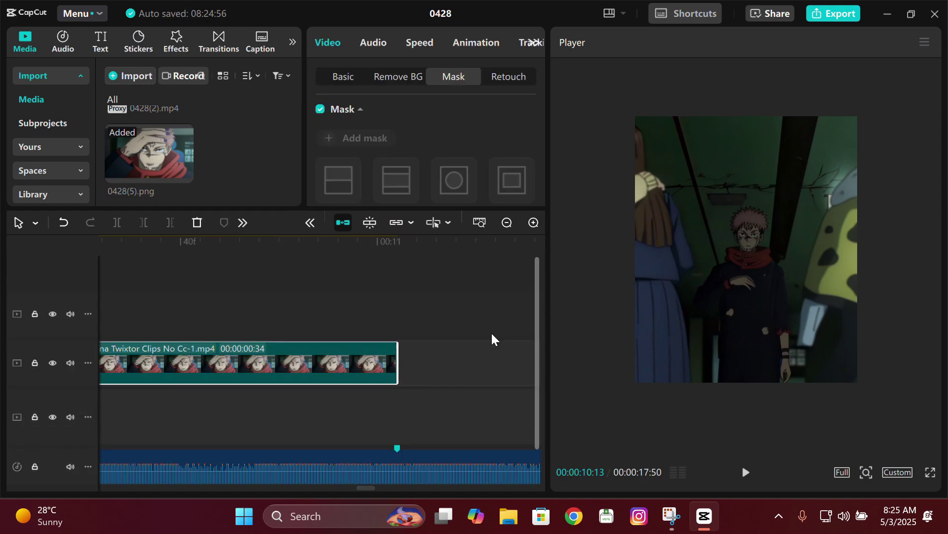
{"action": "scroll", "coordinate": [487, 334], "scroll_direction": "left", "scroll_amount": 10}
{"action": "scroll", "coordinate": [485, 335], "scroll_direction": "right", "scroll_amount": 6}
{"action": "left_click", "coordinate": [312, 322]}
{"action": "left_click_drag", "start_coordinate": [538, 409], "coordinate": [538, 356]}
{"action": "left_click", "coordinate": [271, 310]}
{"action": "left_click", "coordinate": [263, 263]}
{"action": "key", "text": "Right"}
{"action": "key", "text": "Right"}
{"action": "key", "text": "Right"}
{"action": "key", "text": "Right"}
{"action": "key", "text": "Right"}
{"action": "key", "text": "Left"}
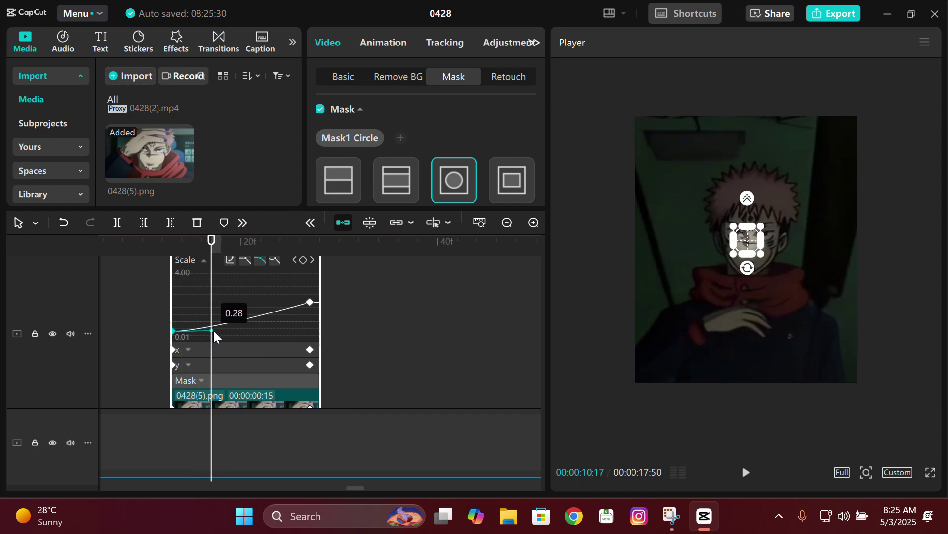
- Give the first Twixtor clip's Scale curve the same easing, with its handle reaching 10:17, and close the graph
{"action": "left_click", "coordinate": [222, 350]}
{"action": "scroll", "coordinate": [192, 336], "scroll_direction": "down", "scroll_amount": 3}
{"action": "left_click", "coordinate": [172, 343]}
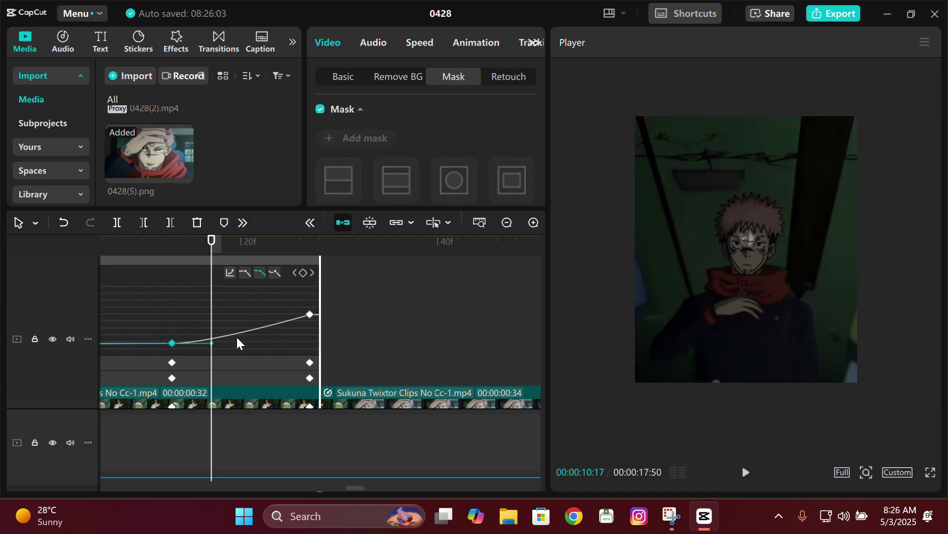
{"action": "left_click", "coordinate": [260, 271]}
{"action": "scroll", "coordinate": [336, 347], "scroll_direction": "left", "scroll_amount": 5}
{"action": "left_click", "coordinate": [487, 321]}
{"action": "left_click", "coordinate": [507, 222]}
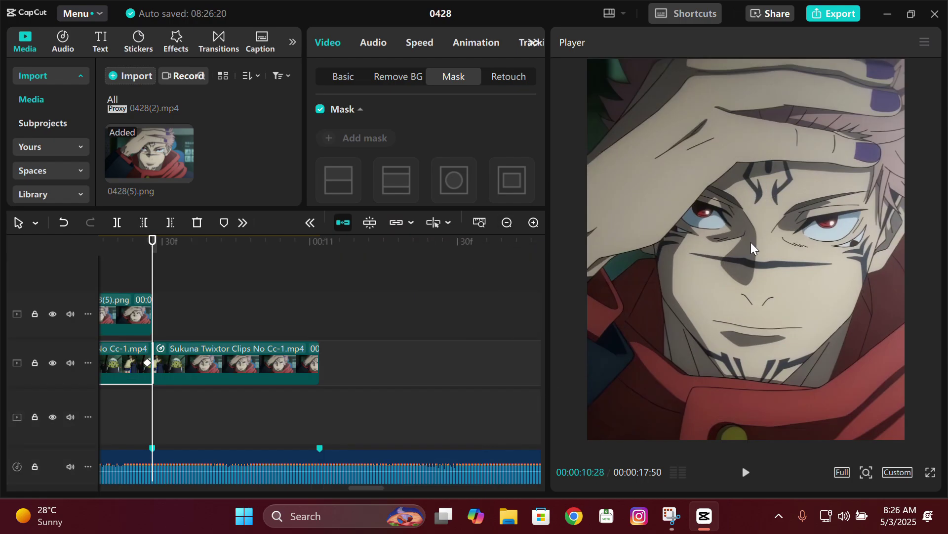
- Keyframe the second Twixtor clip's scale at 215% at 10:28 and add a larger scale at the clip's end
{"action": "scroll", "coordinate": [751, 242], "scroll_direction": "down", "scroll_amount": 5}
{"action": "scroll", "coordinate": [751, 242], "scroll_direction": "up", "scroll_amount": 5}
{"action": "left_click", "coordinate": [348, 78]}
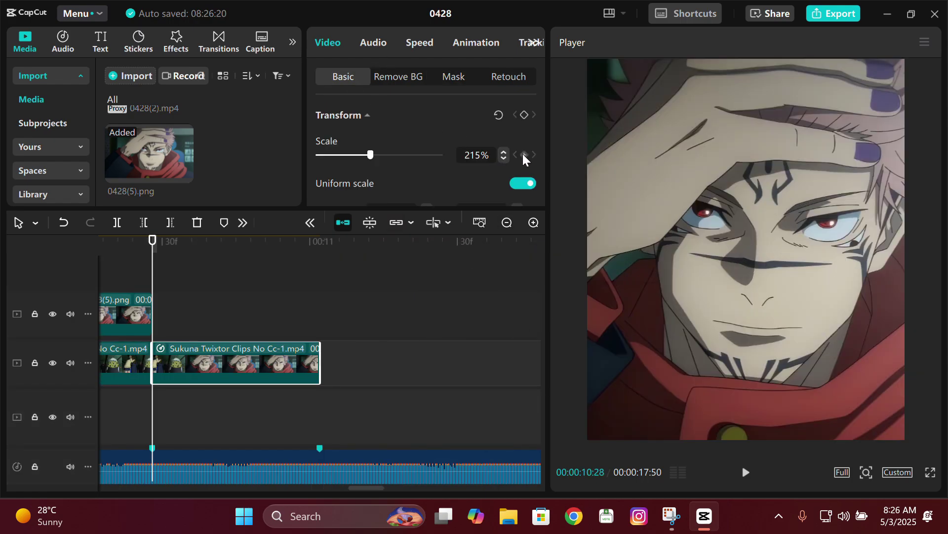
{"action": "key", "text": "Down"}
{"action": "left_click_drag", "start_coordinate": [376, 155], "coordinate": [394, 155]}
{"action": "key", "text": "Up"}
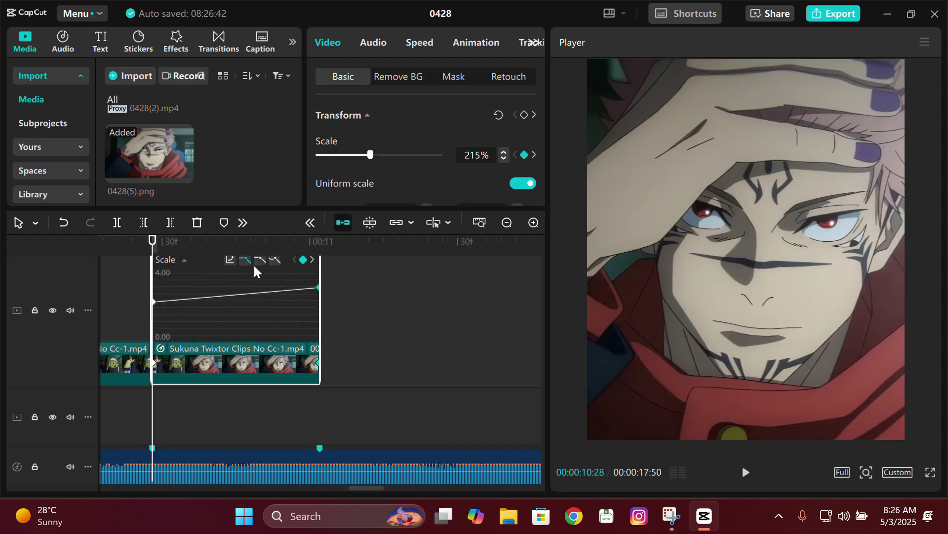
- Ease the second Twixtor clip's Scale curve into its end keyframe with the handle at about 3.08 near the clip's start, and preview it
{"action": "left_click_drag", "start_coordinate": [230, 296], "coordinate": [161, 295]}
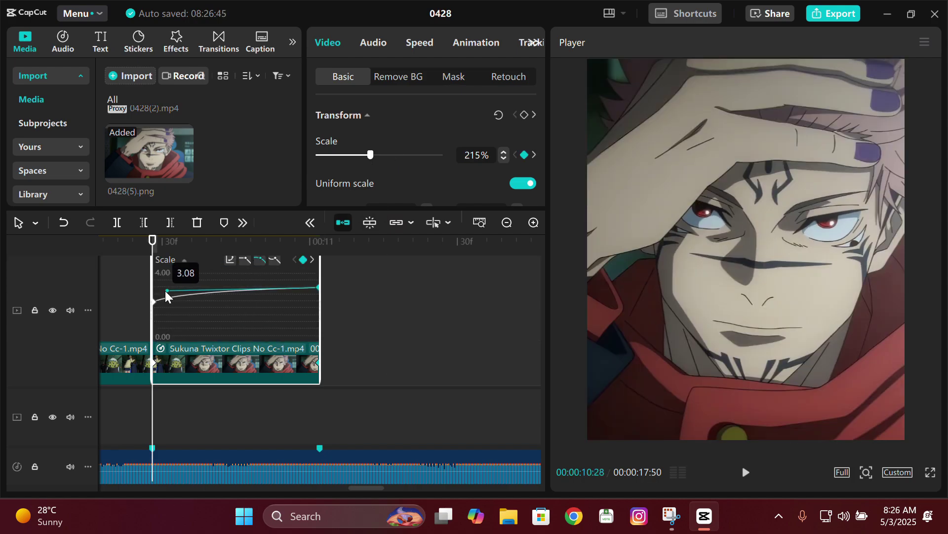
{"action": "key", "text": "space"}
{"action": "key", "text": "Up"}
{"action": "left_click", "coordinate": [166, 292]}
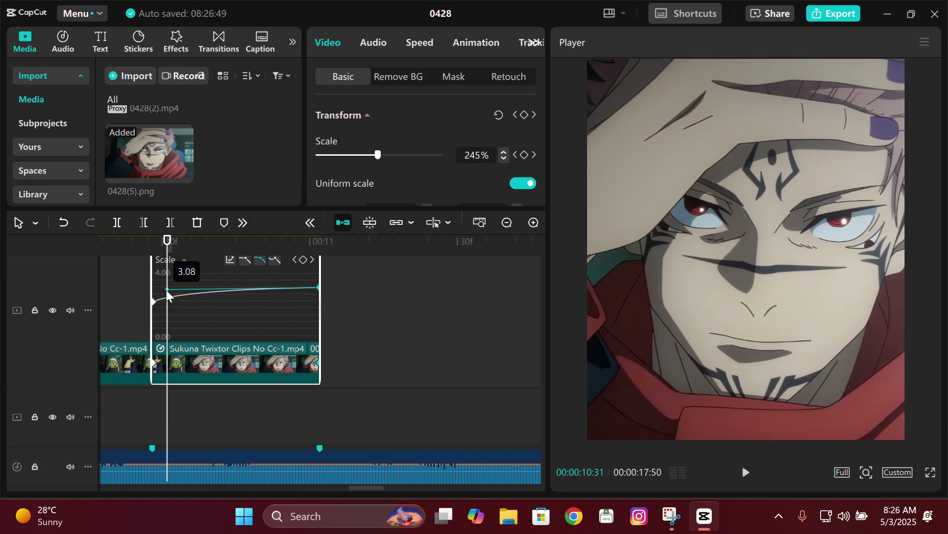
{"action": "key", "text": "alt+k"}
{"action": "key", "text": "Up"}
{"action": "key", "text": "Right"}
{"action": "key", "text": "Right"}
{"action": "key", "text": "Right"}
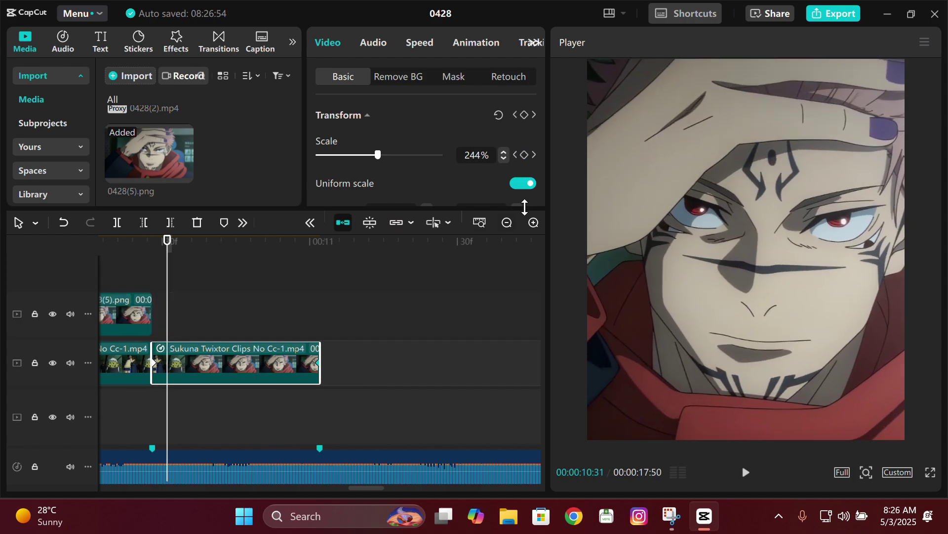
- Render the timeline section inside the marked range for smooth preview
{"action": "left_click", "coordinate": [507, 223]}
{"action": "left_click", "coordinate": [375, 277]}
{"action": "key", "text": "Up"}
{"action": "key", "text": "Up"}
{"action": "key", "text": "Up"}
{"action": "right_click", "coordinate": [373, 290]}
{"action": "mouse_move", "coordinate": [425, 324]}
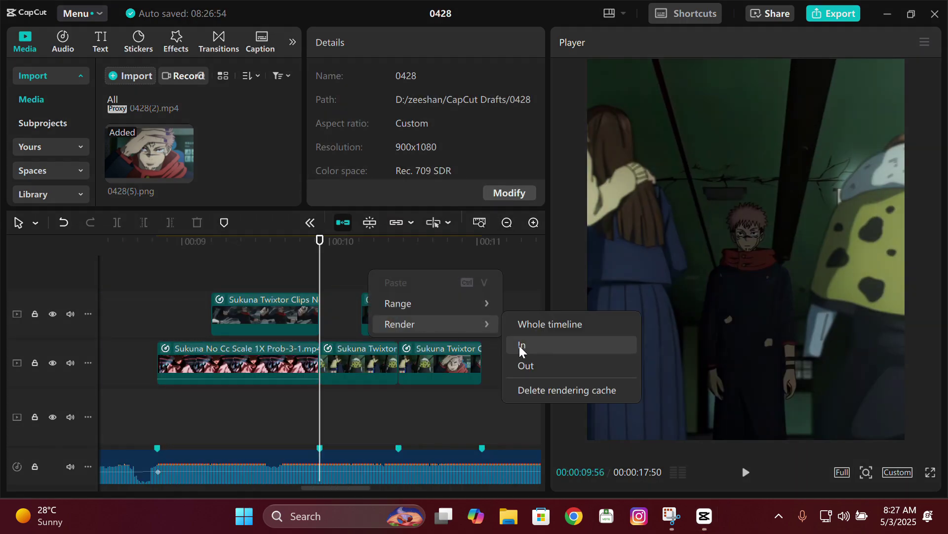
{"action": "left_click", "coordinate": [519, 345]}
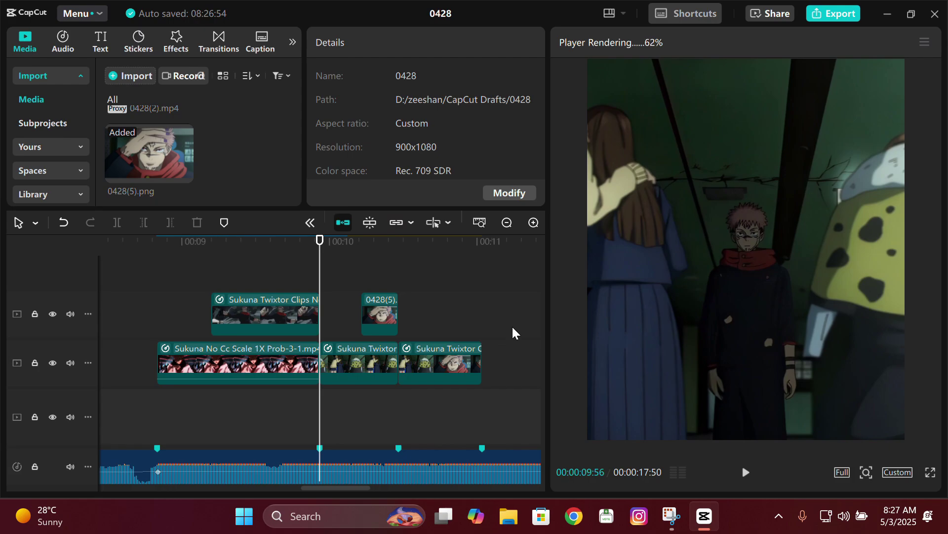
- Play back the rendered section to check the finished zoom transition
{"action": "key", "text": "Up"}
{"action": "key", "text": "Up"}
{"action": "key", "text": "space"}
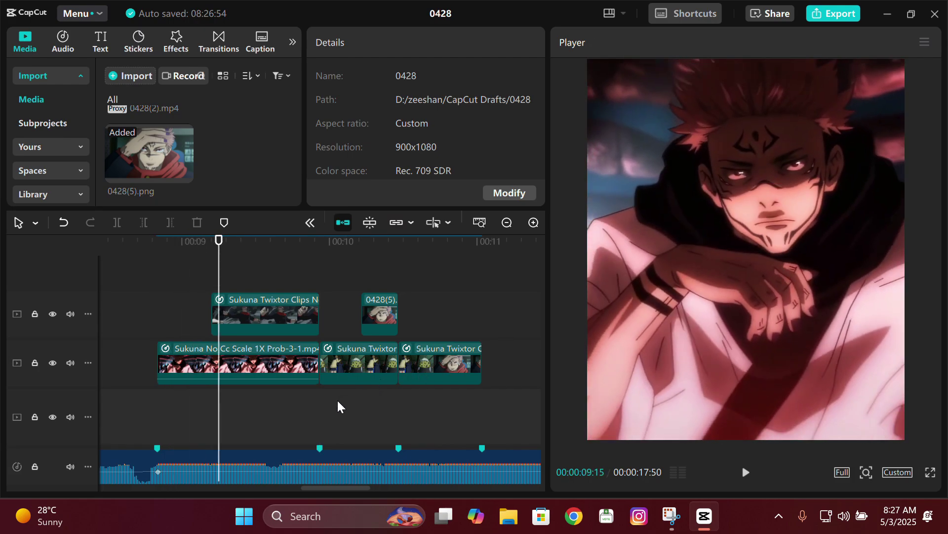
- Play back the layered zoom transition section on the timeline
{"action": "key", "text": "Up"}
{"action": "key", "text": "Up"}
{"action": "key", "text": "space"}
{"action": "left_click", "coordinate": [302, 404]}
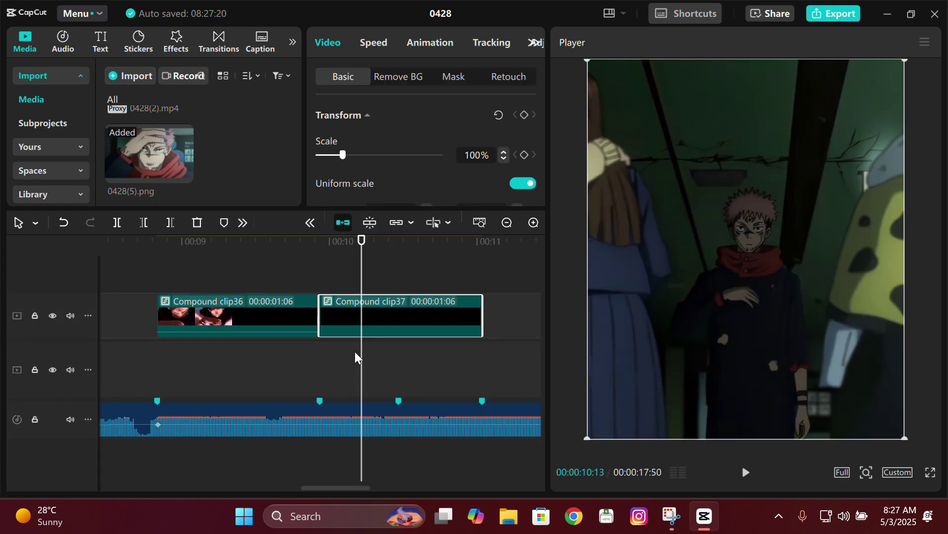
- Pre-process both compound clips and enable motion blur on them with blur 100 and blend 0
{"action": "right_click", "coordinate": [278, 325]}
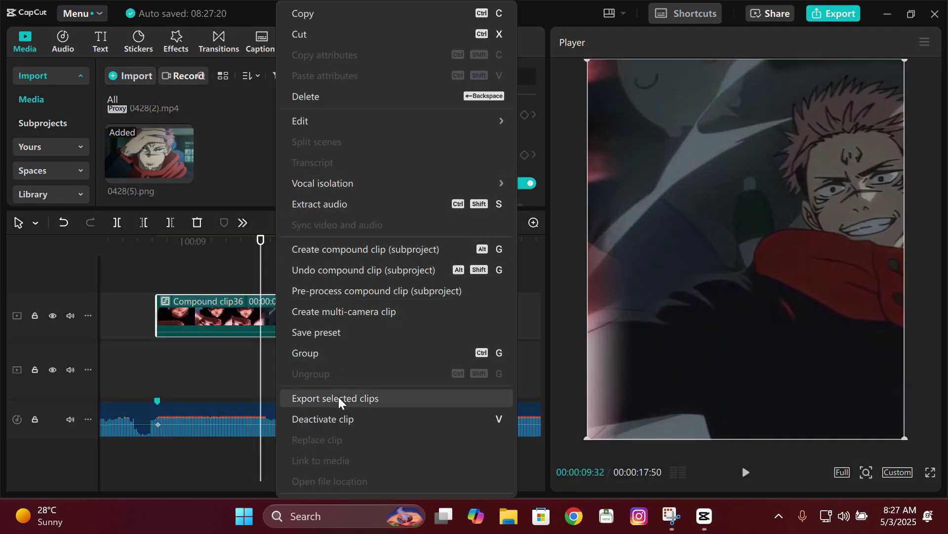
{"action": "left_click", "coordinate": [339, 291]}
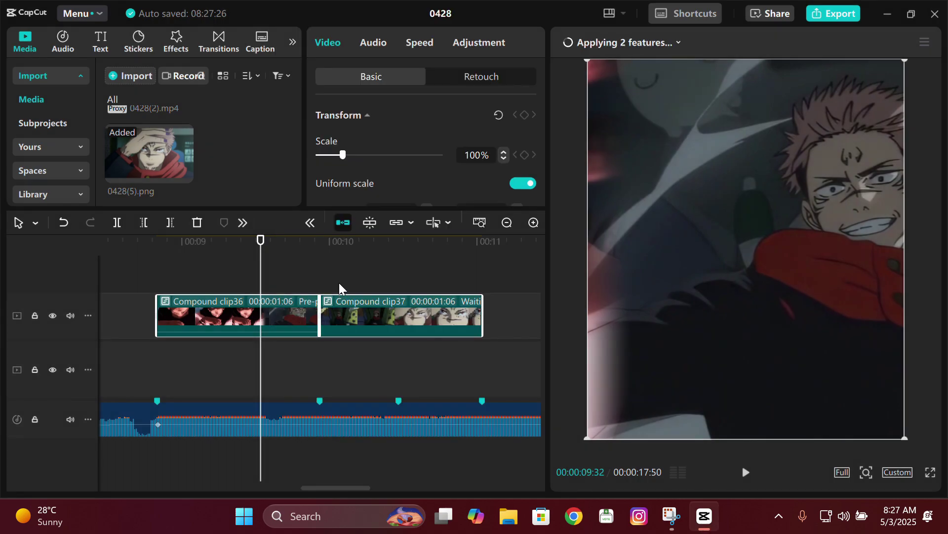
{"action": "left_click_drag", "start_coordinate": [542, 107], "coordinate": [540, 191]}
{"action": "left_click", "coordinate": [321, 101]}
{"action": "left_click", "coordinate": [320, 102]}
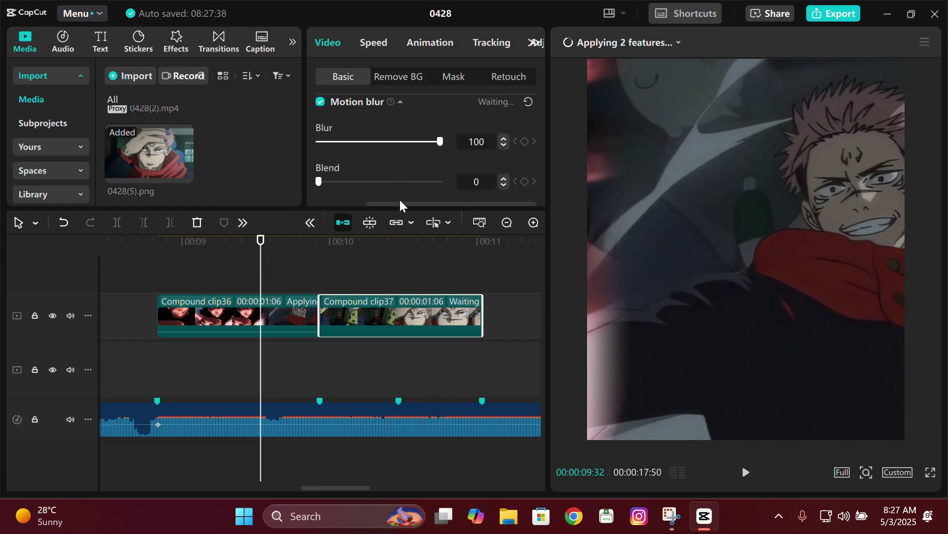
- Inspect both motion-blurred compound clips and play them back from the start of the first one
{"action": "left_click", "coordinate": [289, 310]}
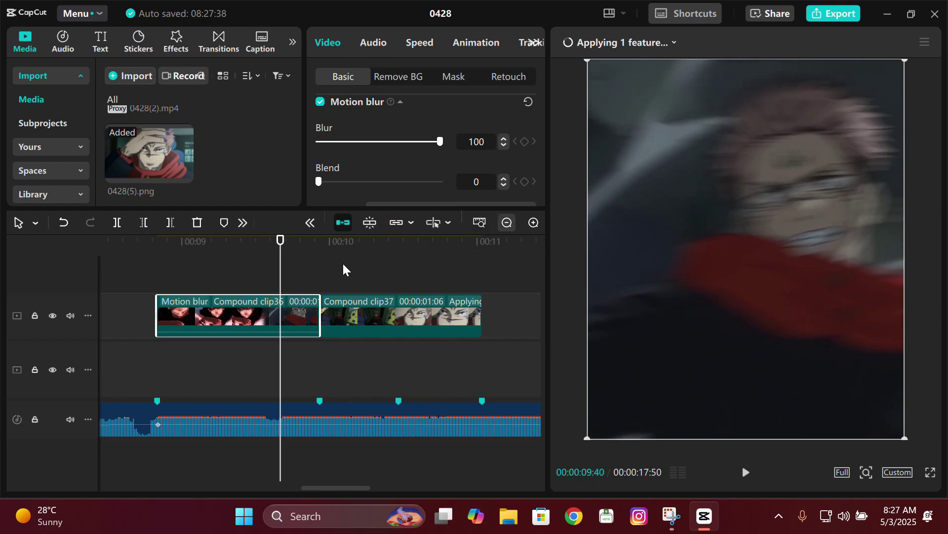
{"action": "key", "text": "Up"}
{"action": "left_click", "coordinate": [366, 305]}
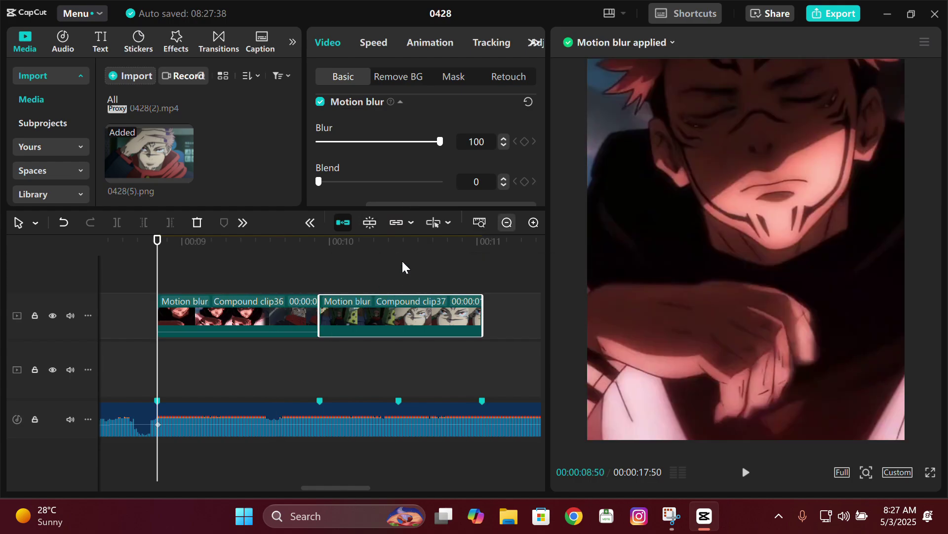
{"action": "left_click", "coordinate": [402, 267]}
{"action": "key", "text": "space"}
{"action": "key", "text": "space"}
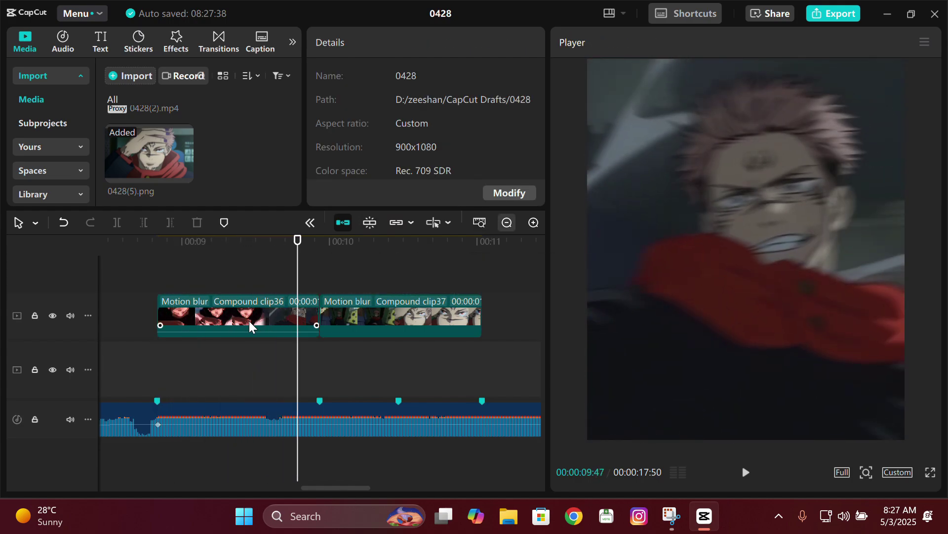
- Set the first compound clip's motion blur to blur 36 and blend 16
{"action": "left_click", "coordinate": [248, 326]}
{"action": "left_click_drag", "start_coordinate": [546, 108], "coordinate": [547, 181]}
{"action": "left_click_drag", "start_coordinate": [440, 159], "coordinate": [363, 158]}
{"action": "left_click", "coordinate": [345, 199]}
{"action": "left_click_drag", "start_coordinate": [345, 199], "coordinate": [338, 198]}
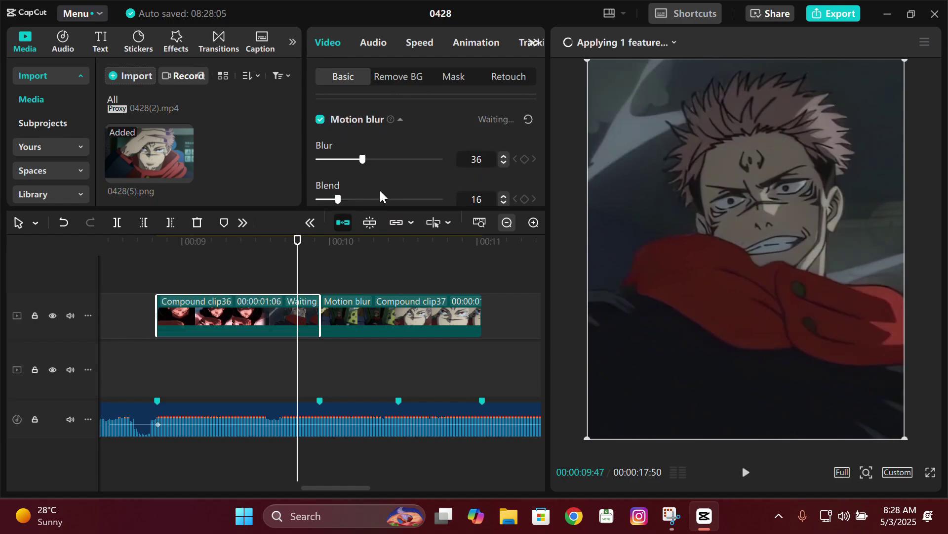